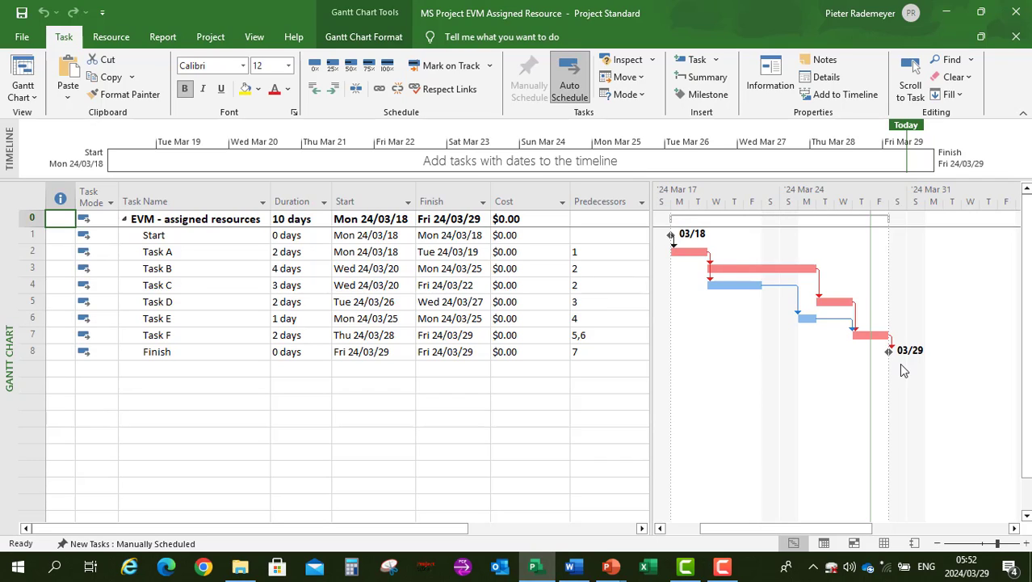
Review the work resources and their standard rates in the resource sheet, then return to the Gantt chart.
click(111, 38)
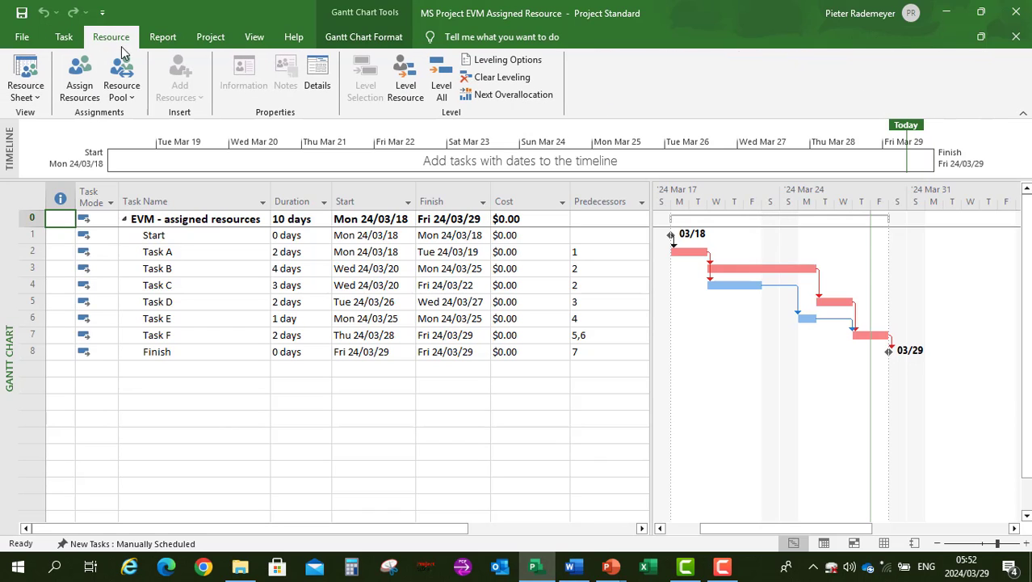
click(27, 79)
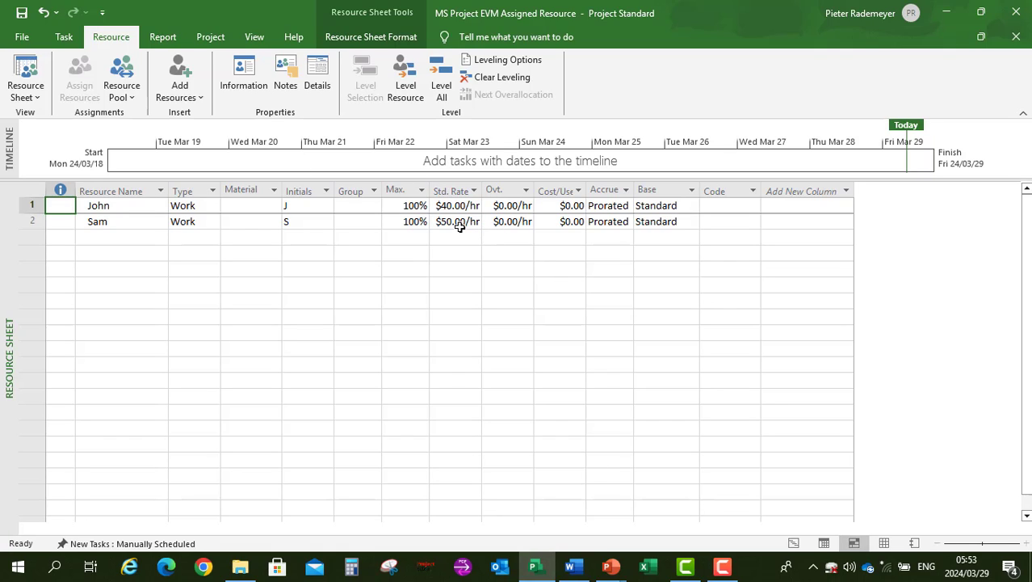
click(65, 37)
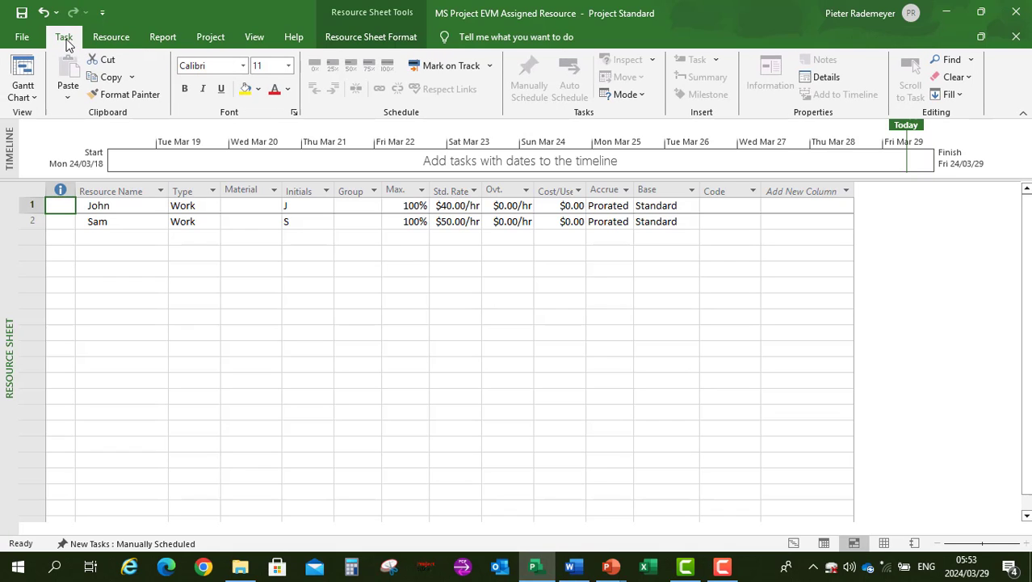
click(23, 73)
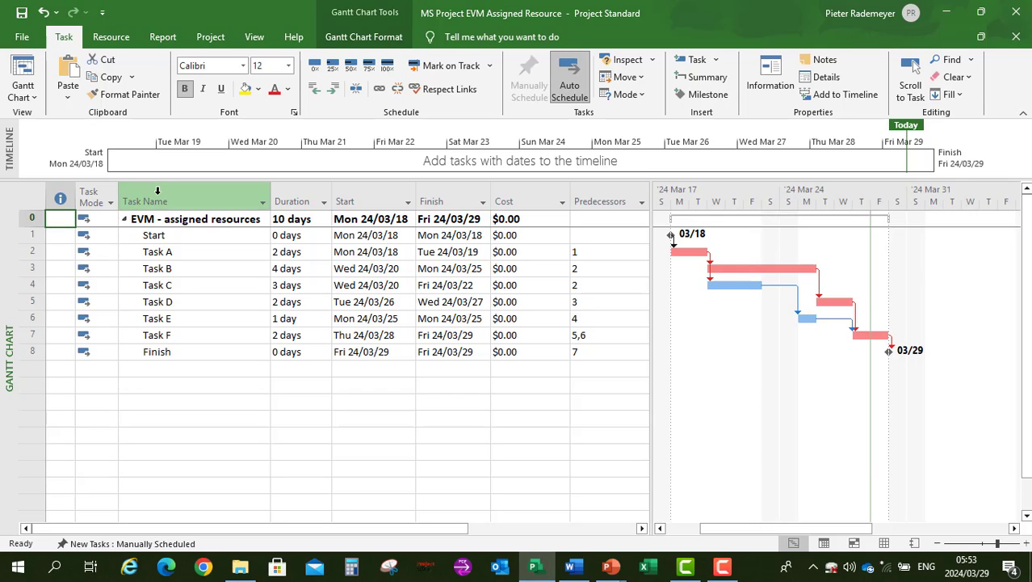
Assign the first listed work resource to Task A, Task B, Task D and Task F.
click(33, 252)
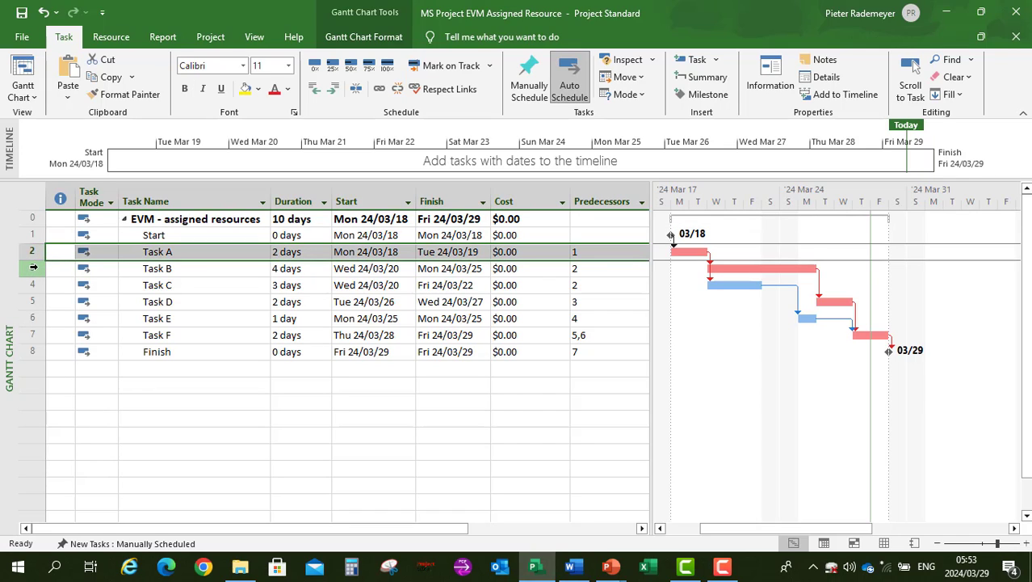
shift+click(33, 268)
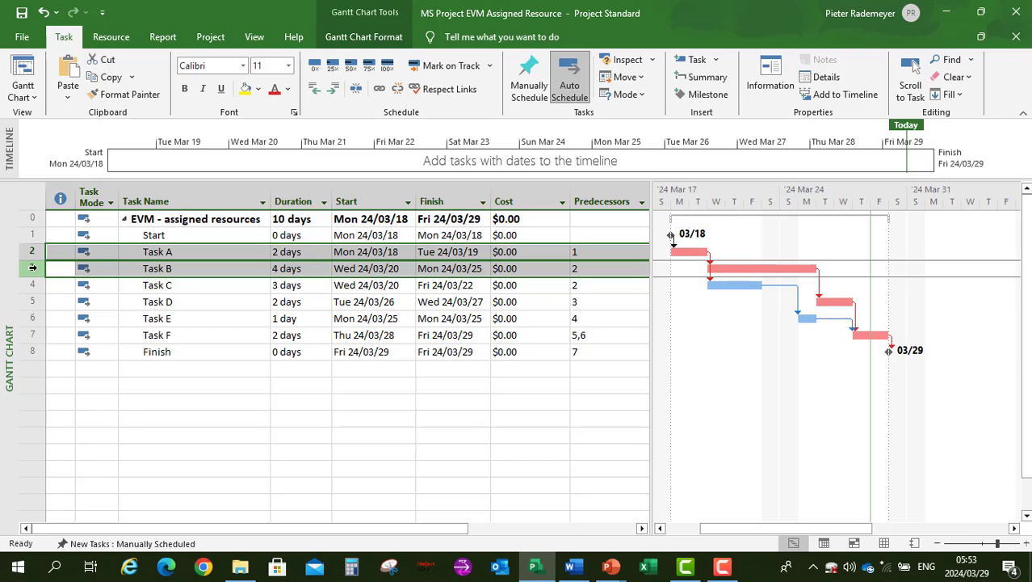
ctrl+click(30, 301)
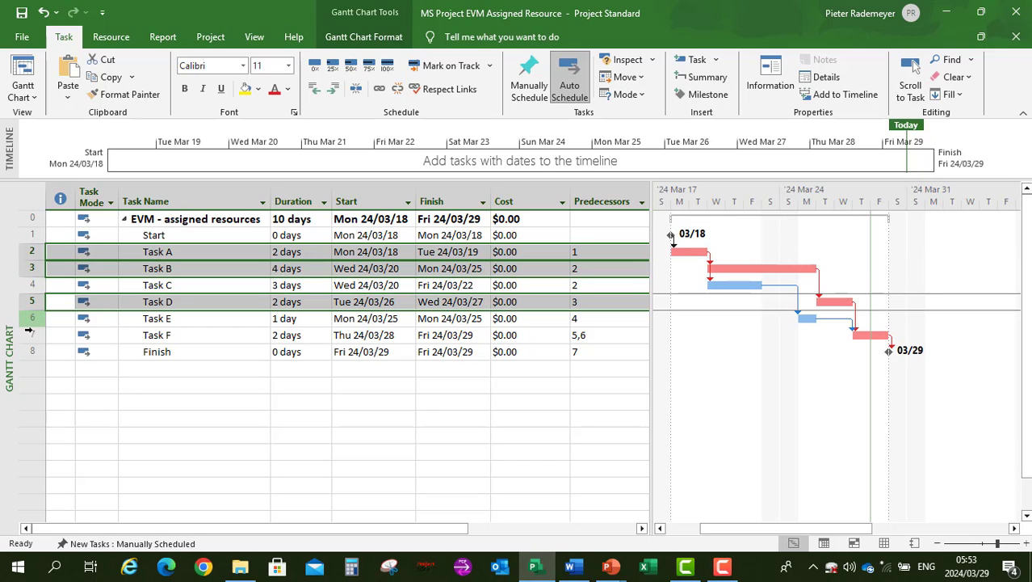
ctrl+click(29, 333)
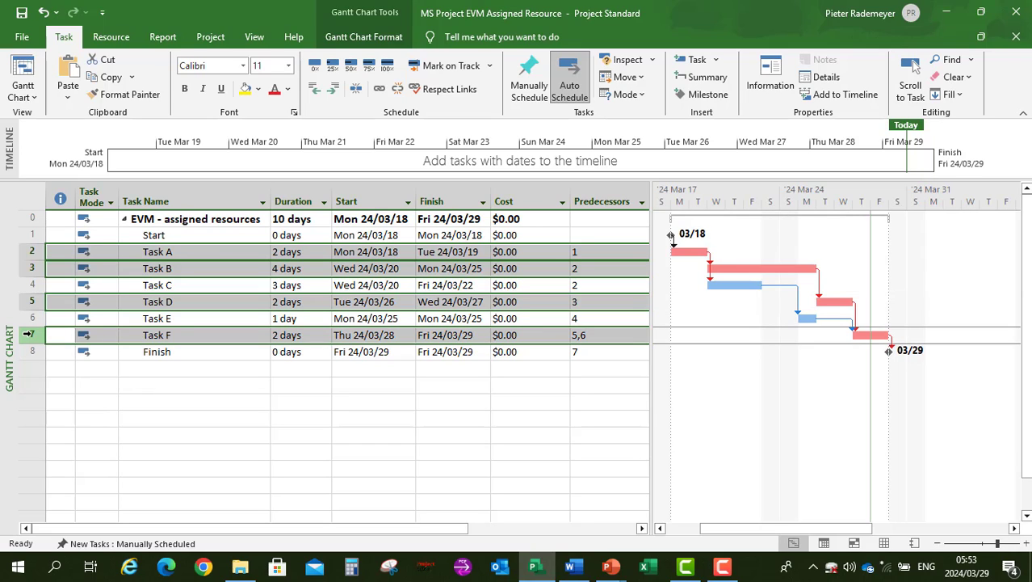
click(111, 38)
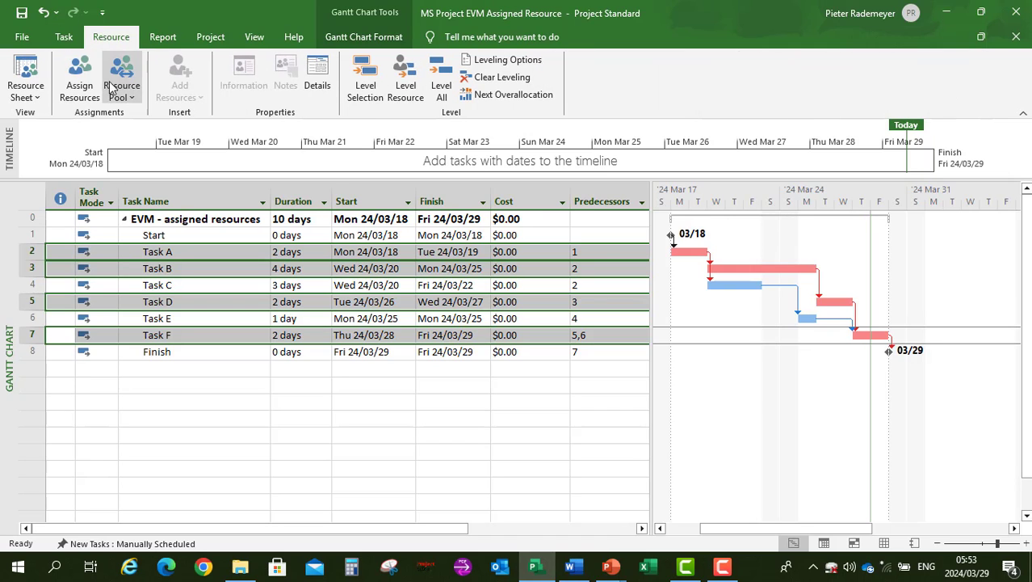
click(80, 81)
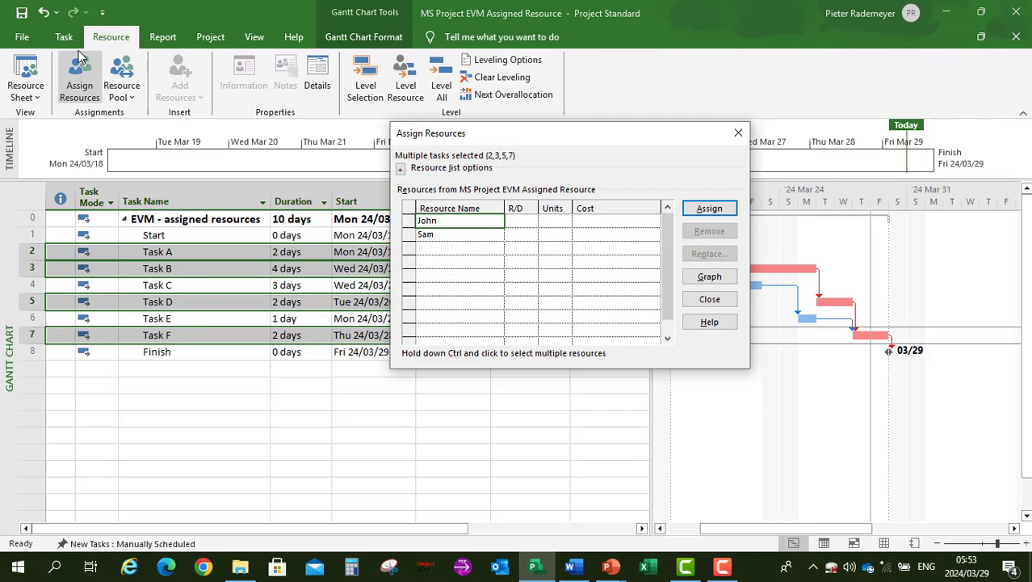
click(717, 209)
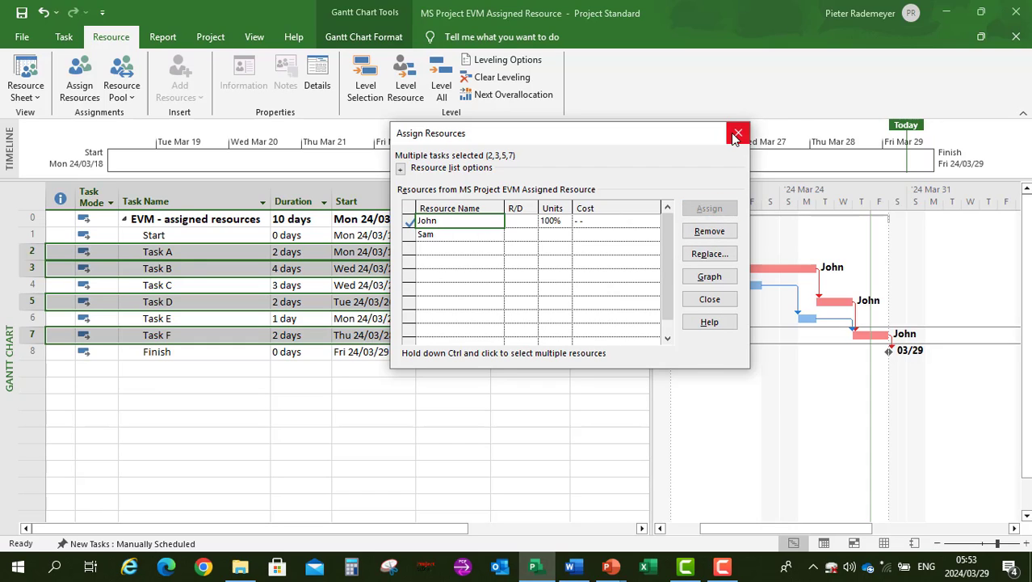
click(736, 134)
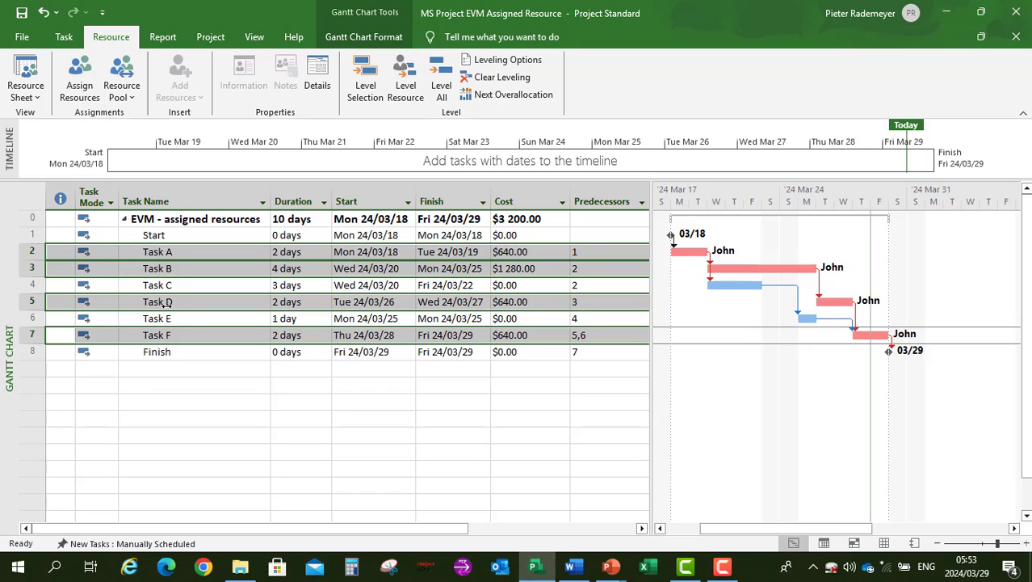
Assign the second listed work resource to Task C and Task E.
click(29, 284)
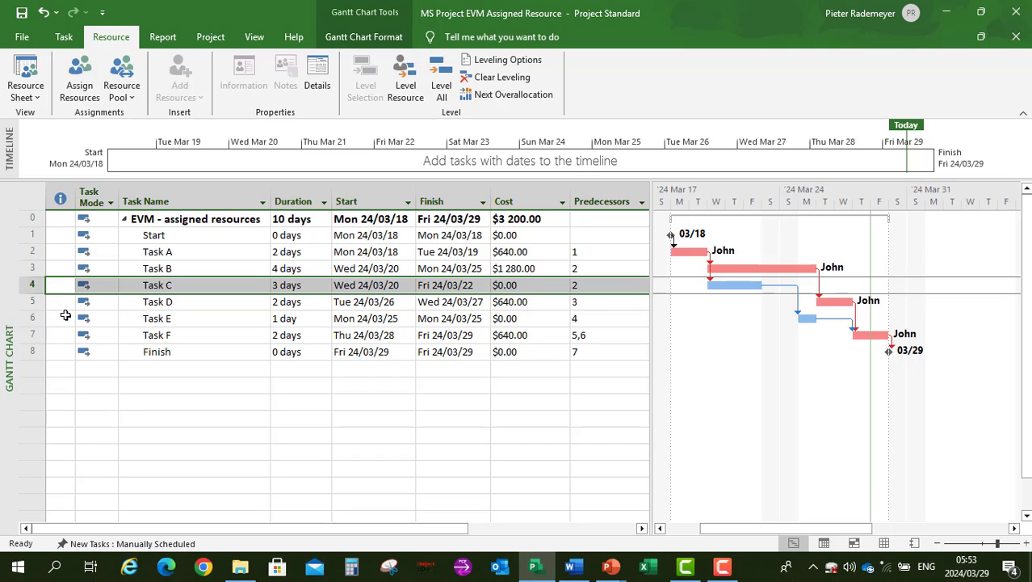
ctrl+click(32, 318)
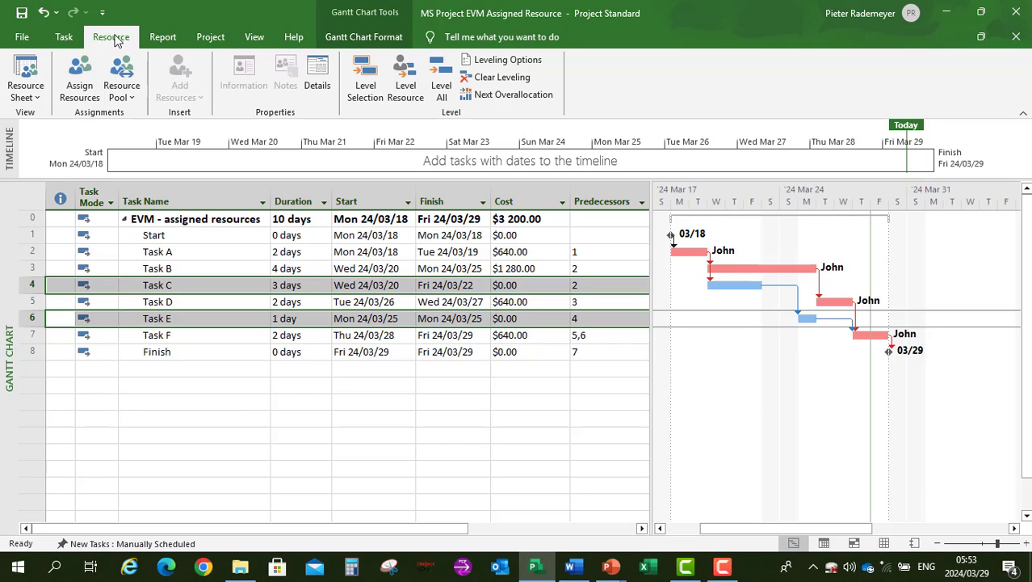
click(80, 79)
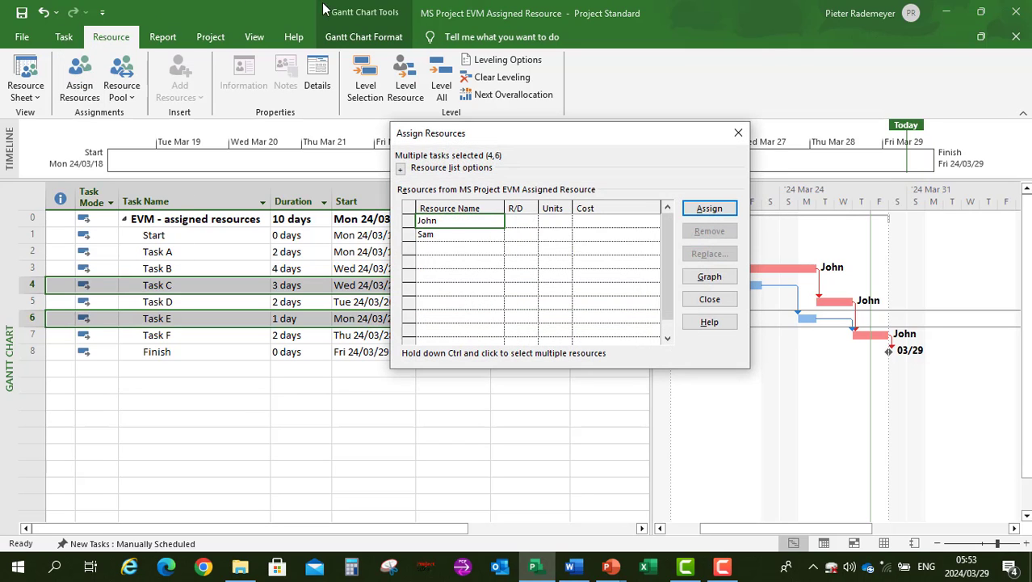
click(441, 237)
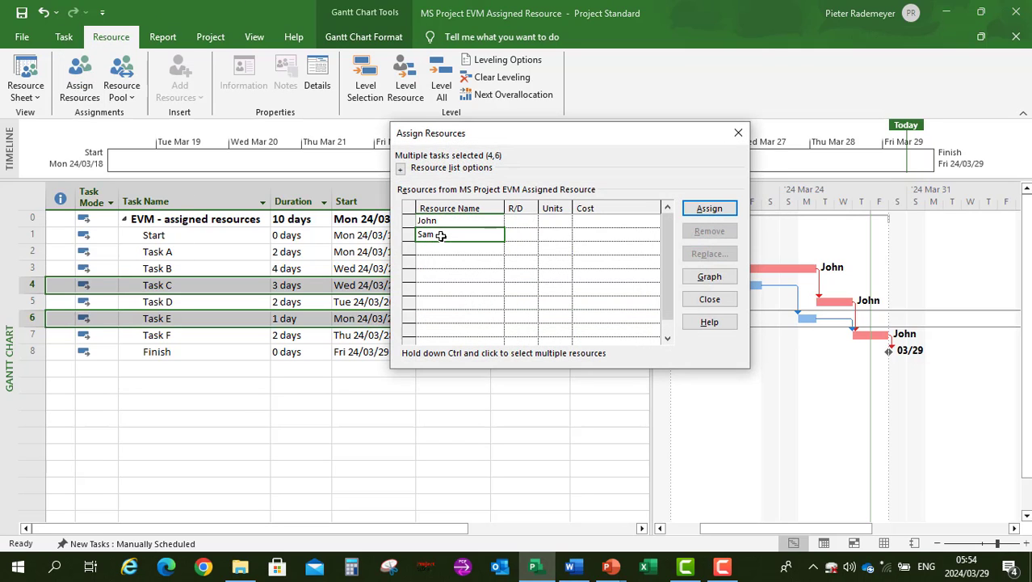
click(710, 210)
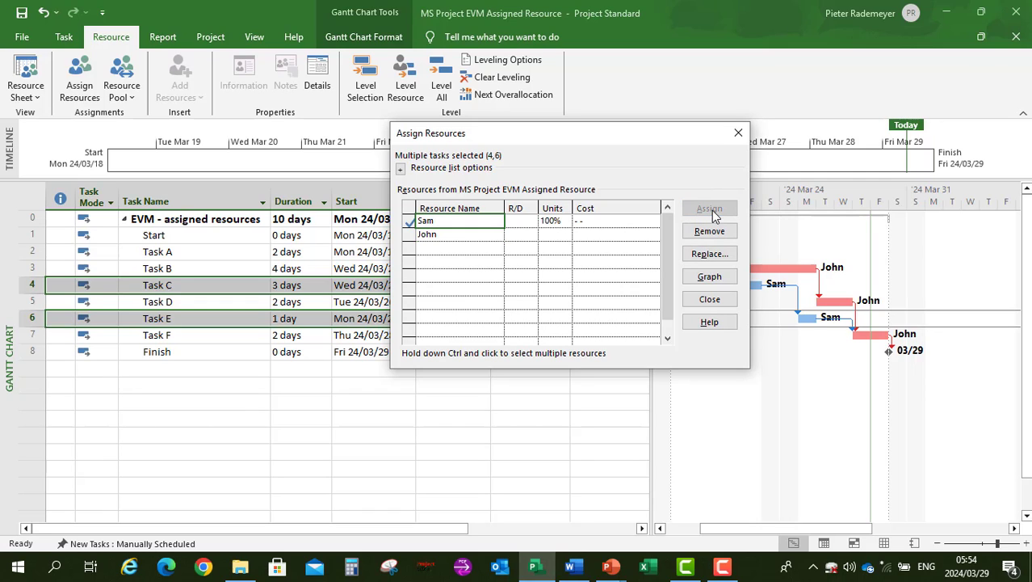
click(739, 133)
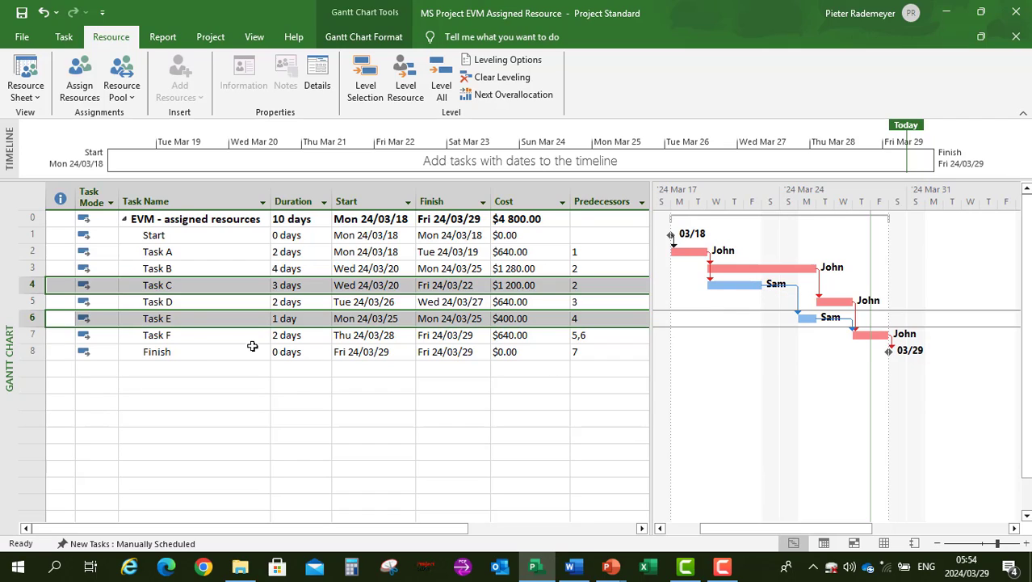
click(546, 368)
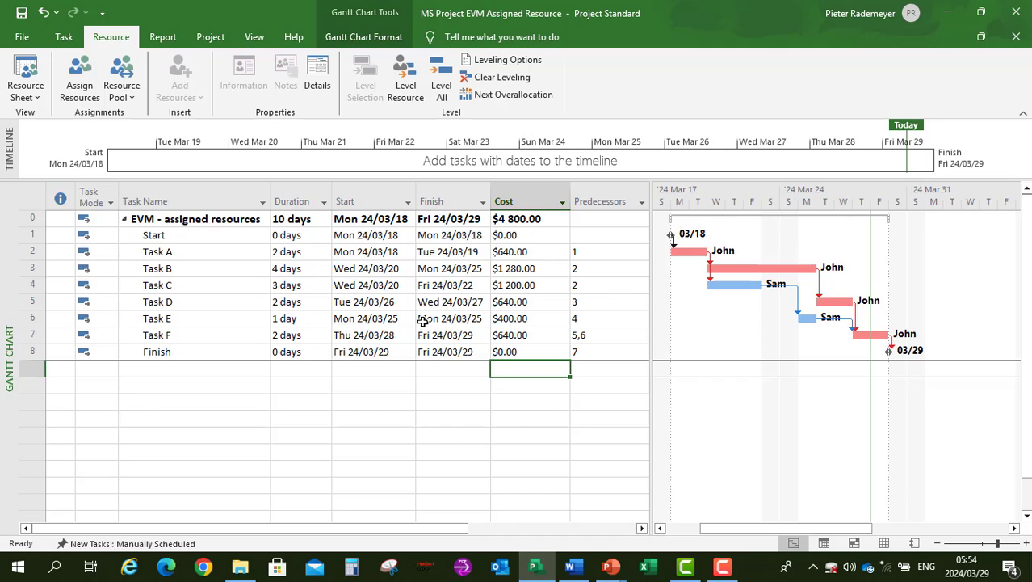
Toggle the project's schedule calculation option that spreads edits to total actual cost to the status date, and apply the options.
click(22, 38)
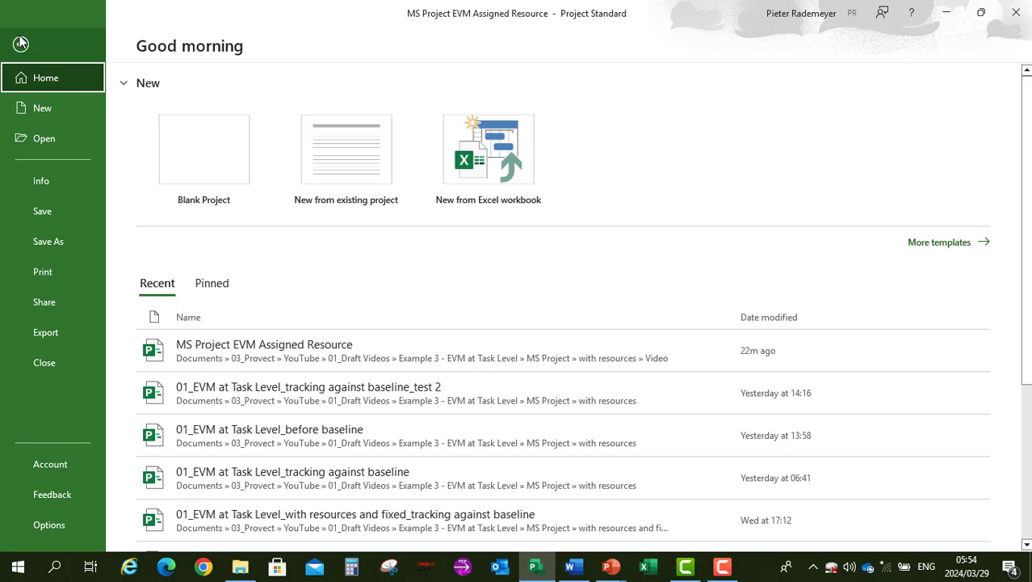
click(65, 523)
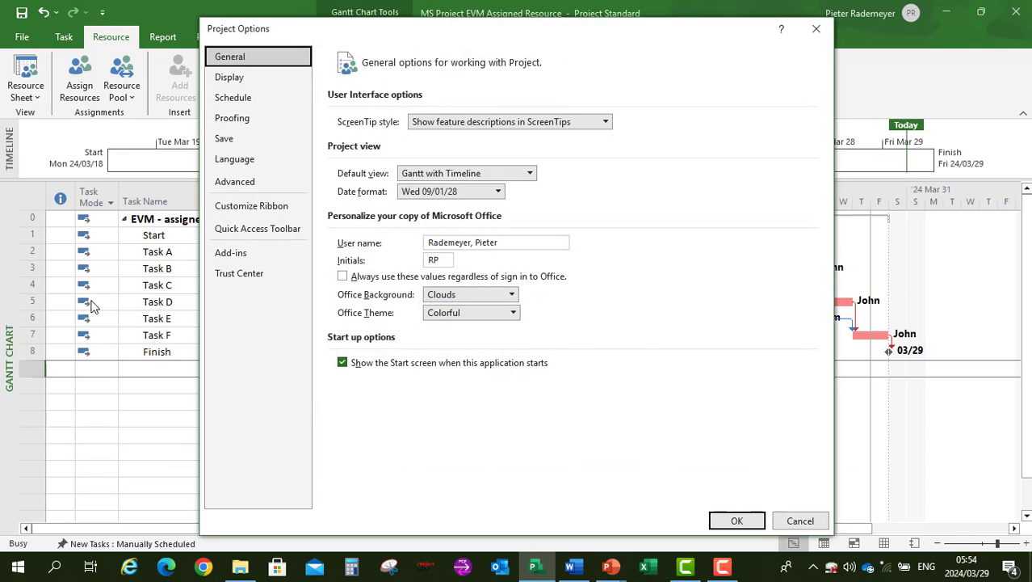
click(243, 97)
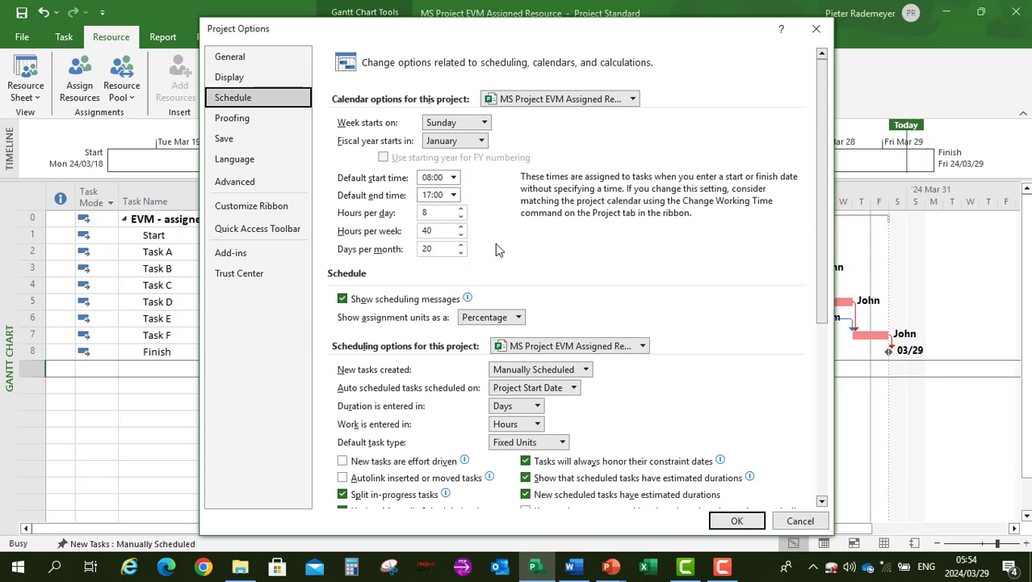
scroll(495, 243, down, 4)
scroll(496, 248, down, 3)
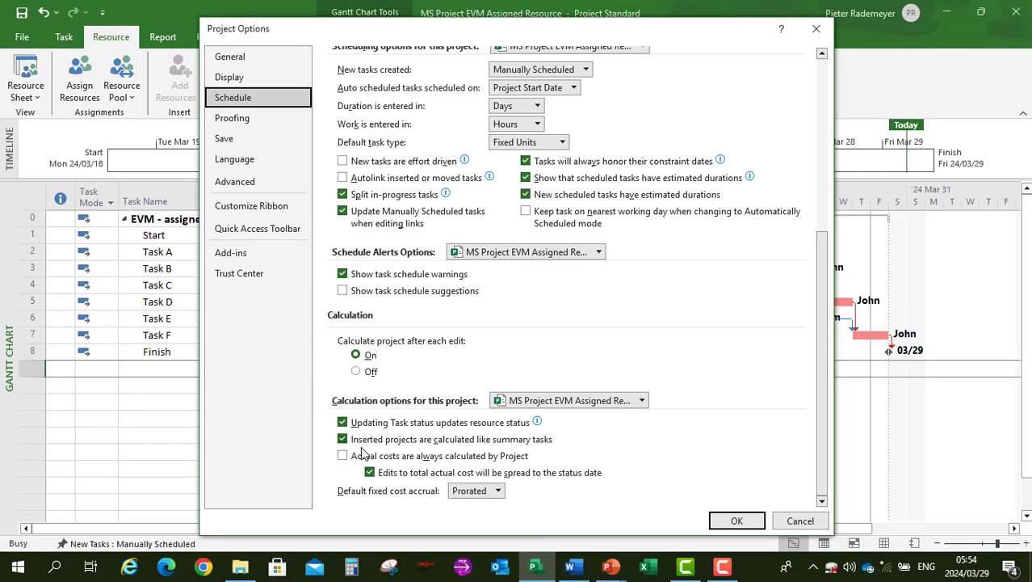
click(369, 472)
click(737, 521)
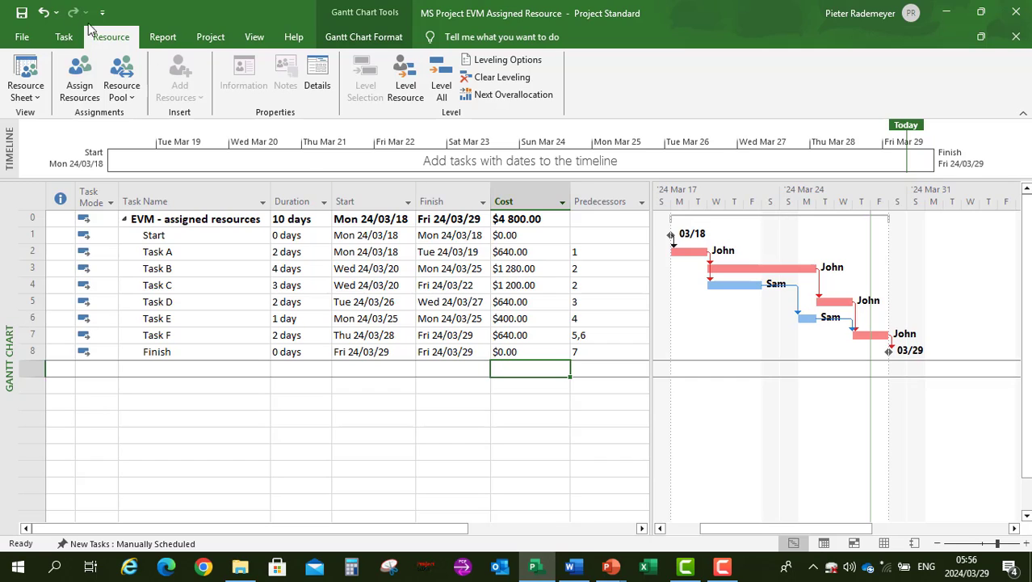
Set the project's earned value options to the % Complete method with Baseline as the calculation baseline, and apply them.
click(21, 39)
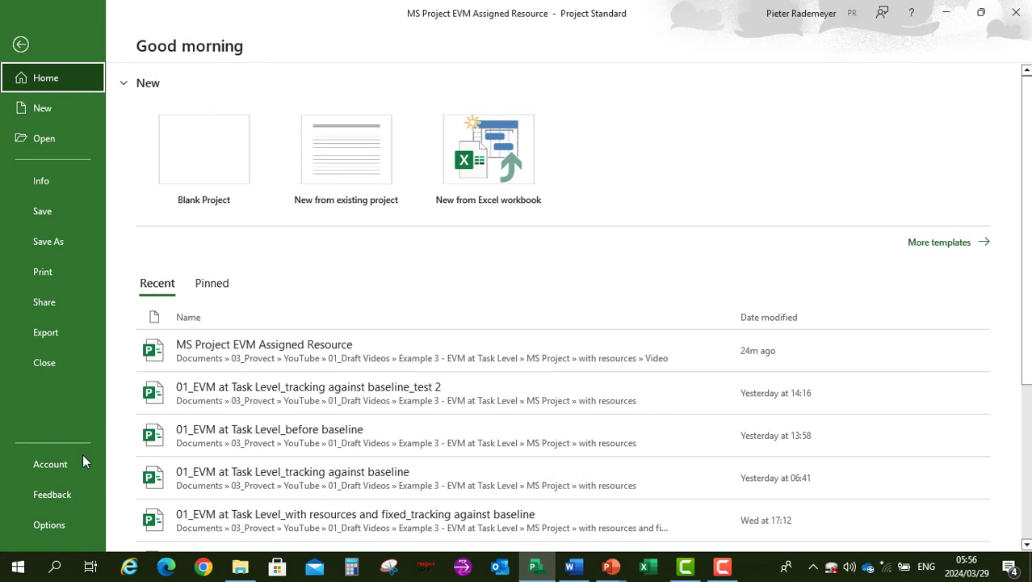
click(61, 523)
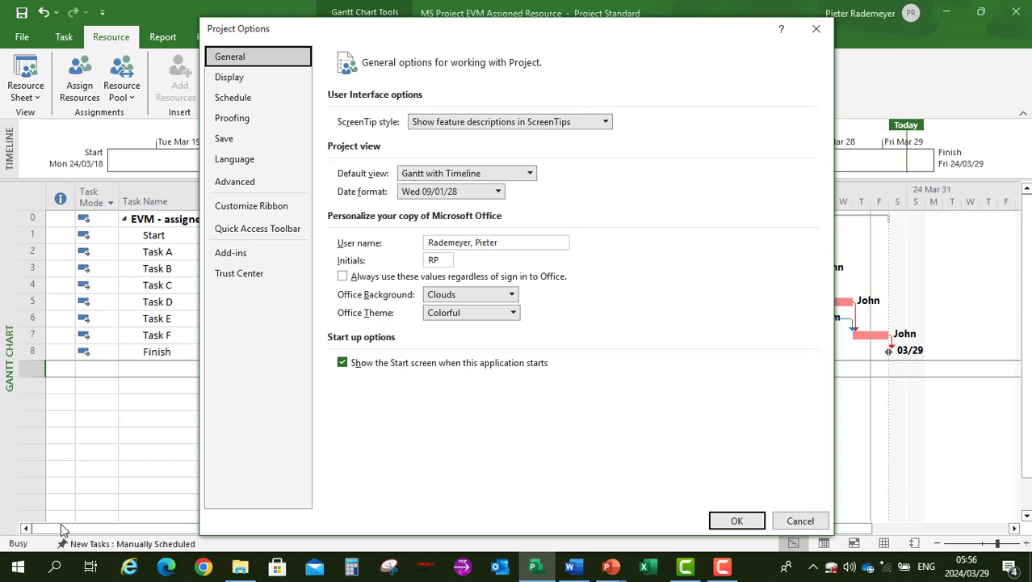
click(235, 183)
scroll(480, 231, down, 3)
scroll(479, 232, down, 10)
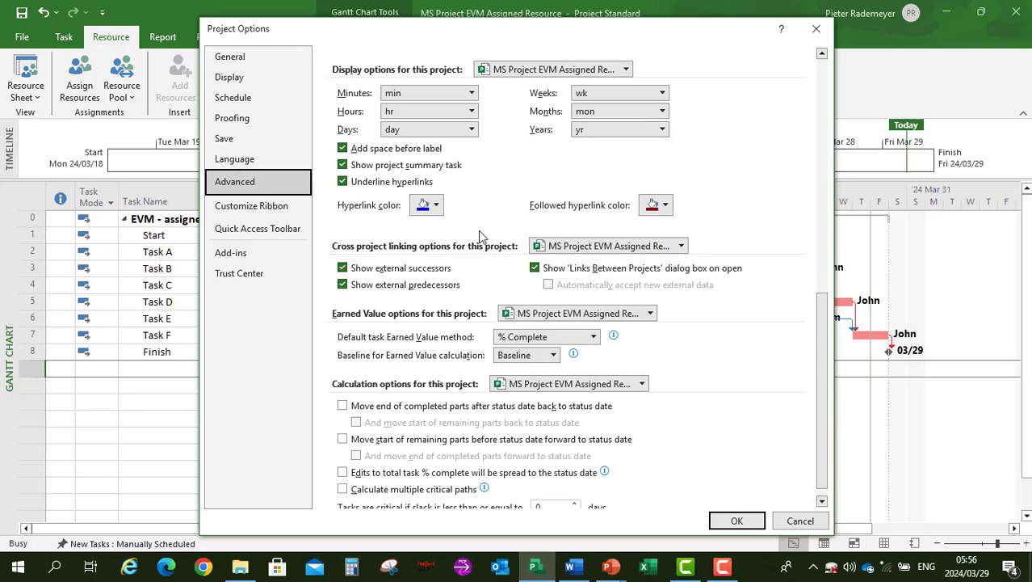
scroll(478, 230, down, 1)
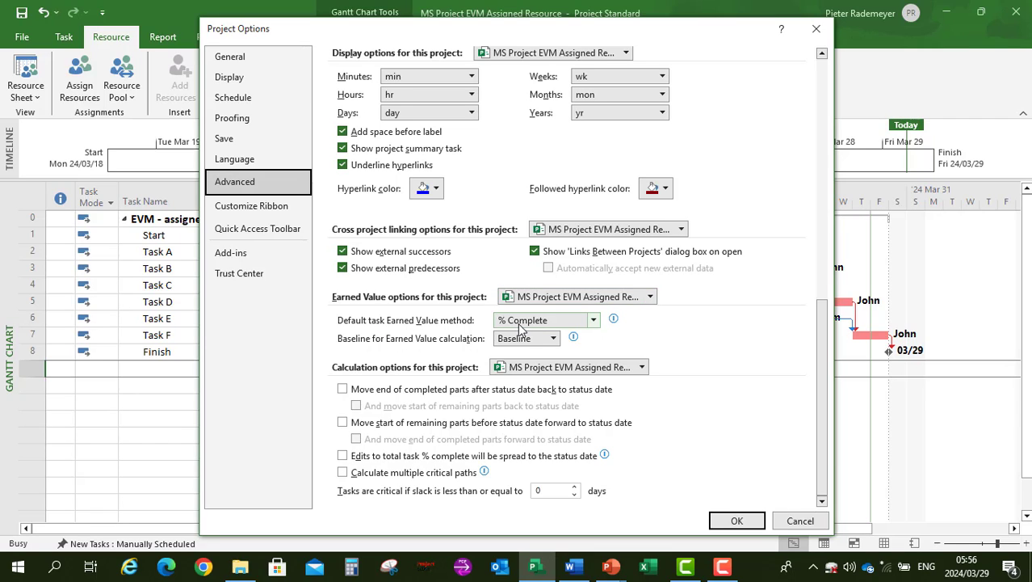
click(594, 321)
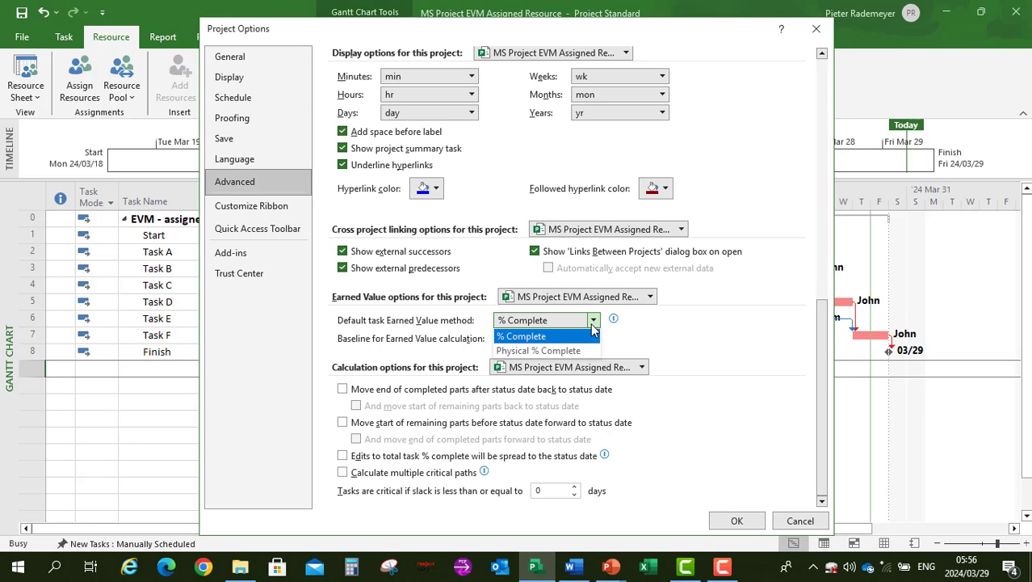
click(594, 320)
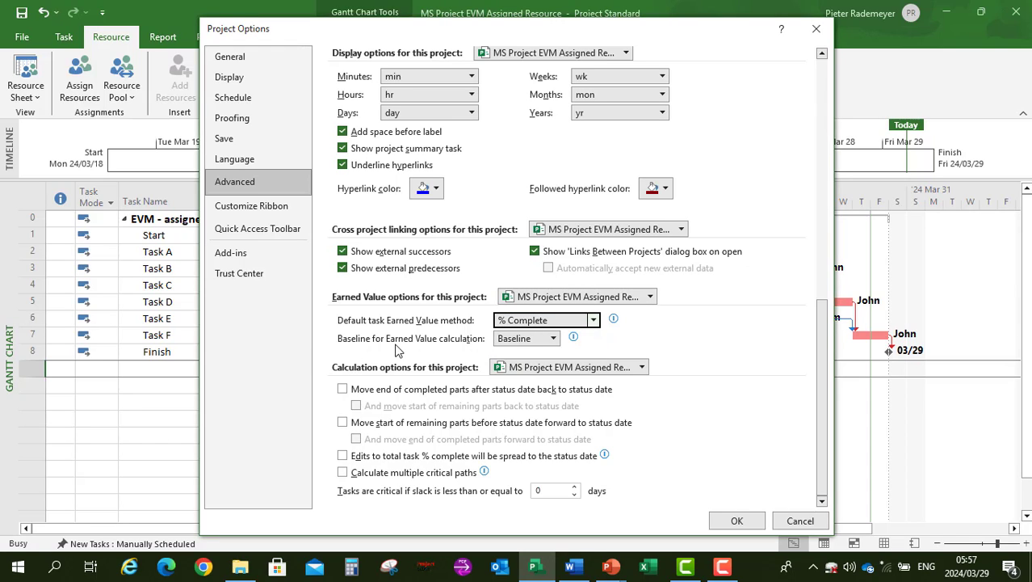
click(552, 340)
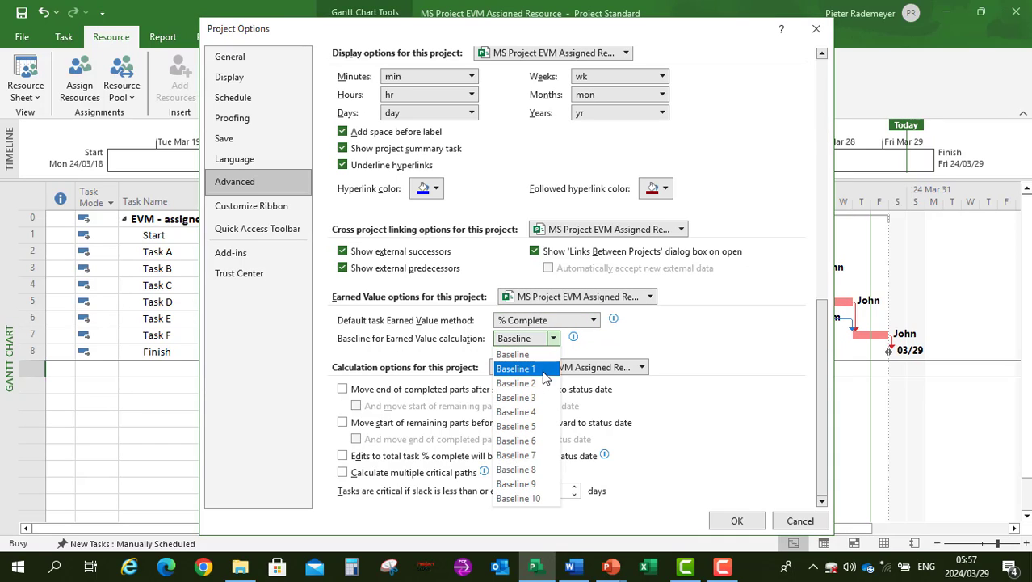
click(535, 355)
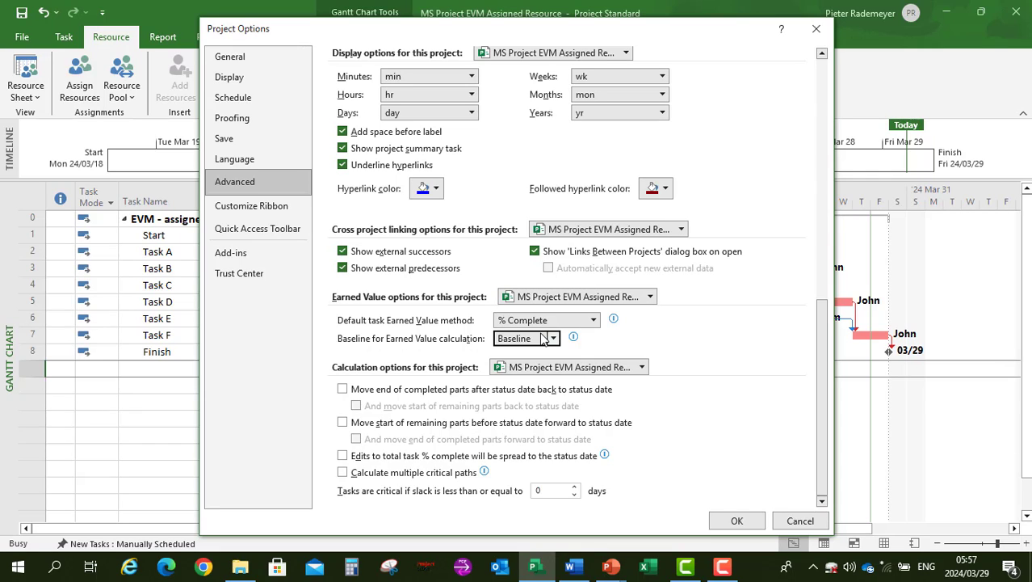
click(737, 521)
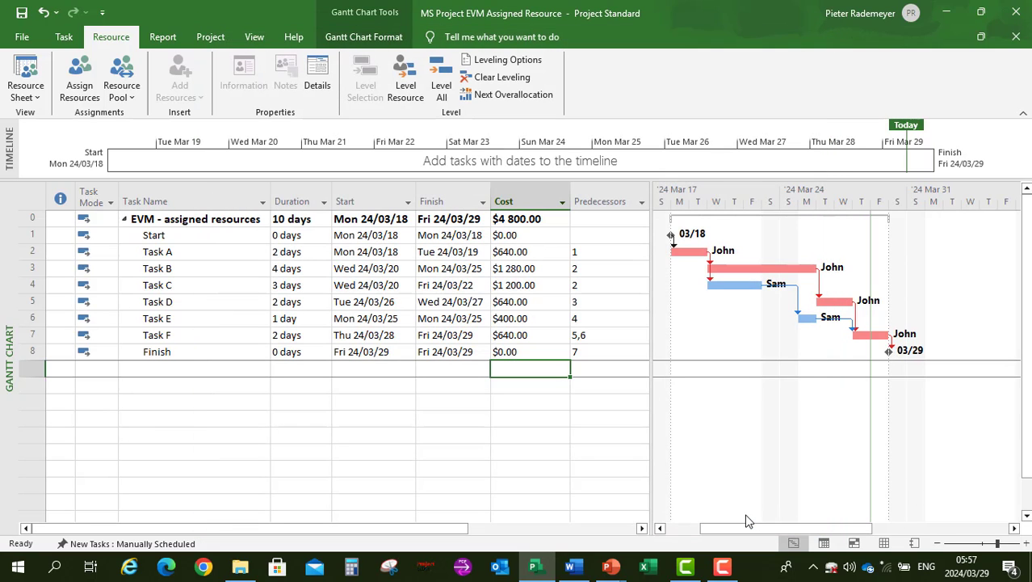
Set the project's current date to Mon 24/03/18 in the project information.
click(210, 39)
click(189, 74)
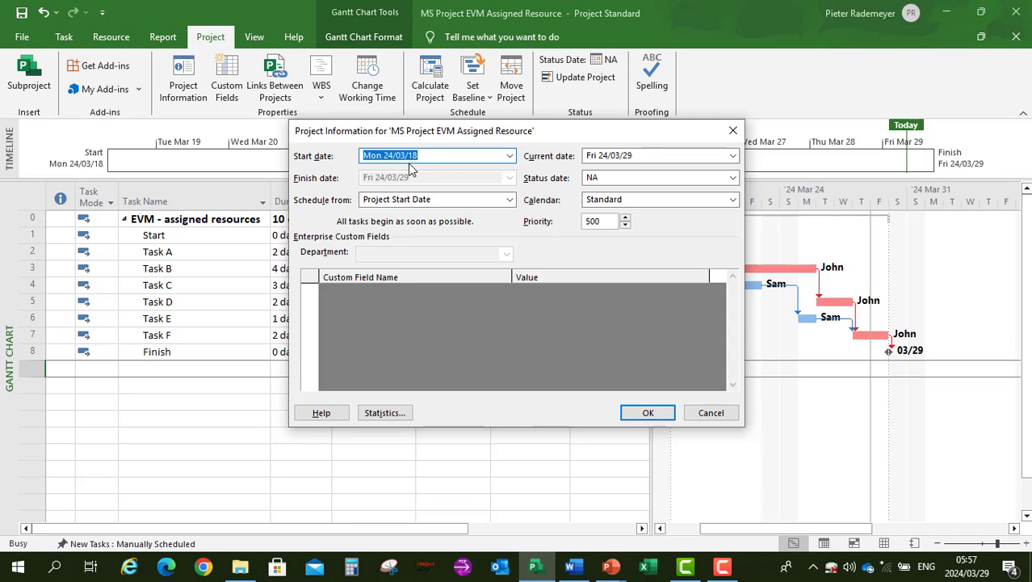
click(732, 156)
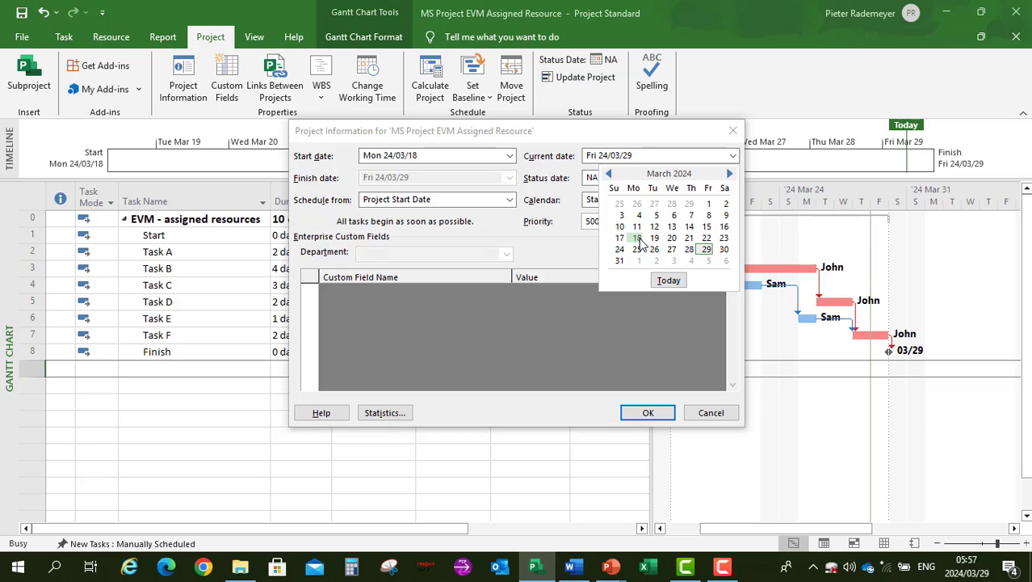
click(638, 238)
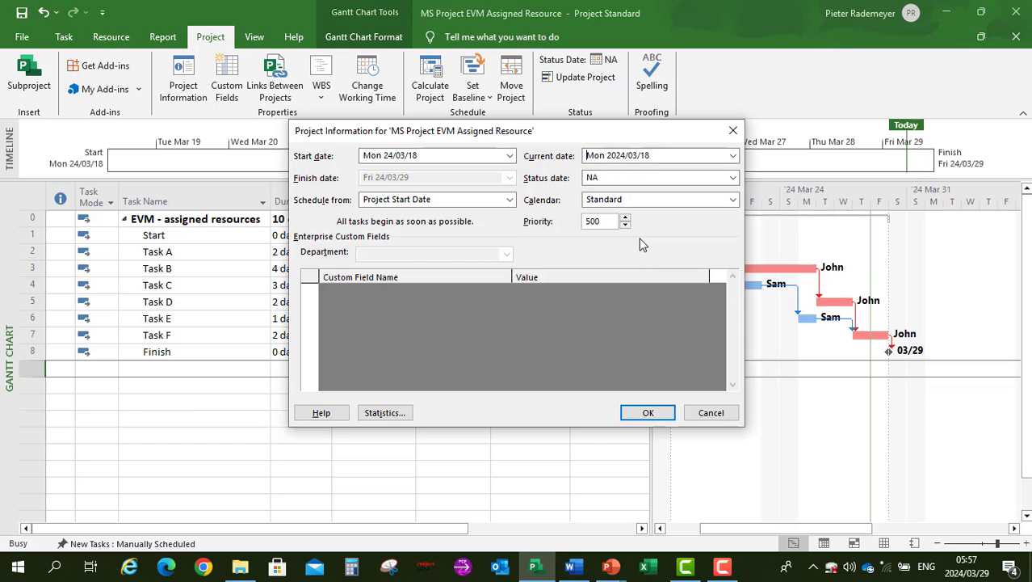
click(646, 414)
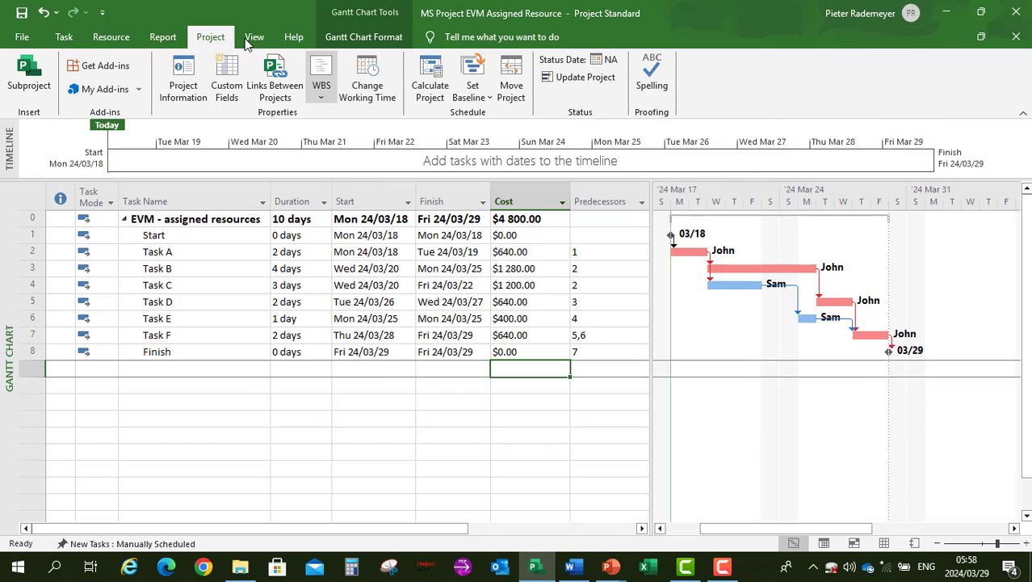
Set the baseline named Baseline for the entire project.
click(488, 100)
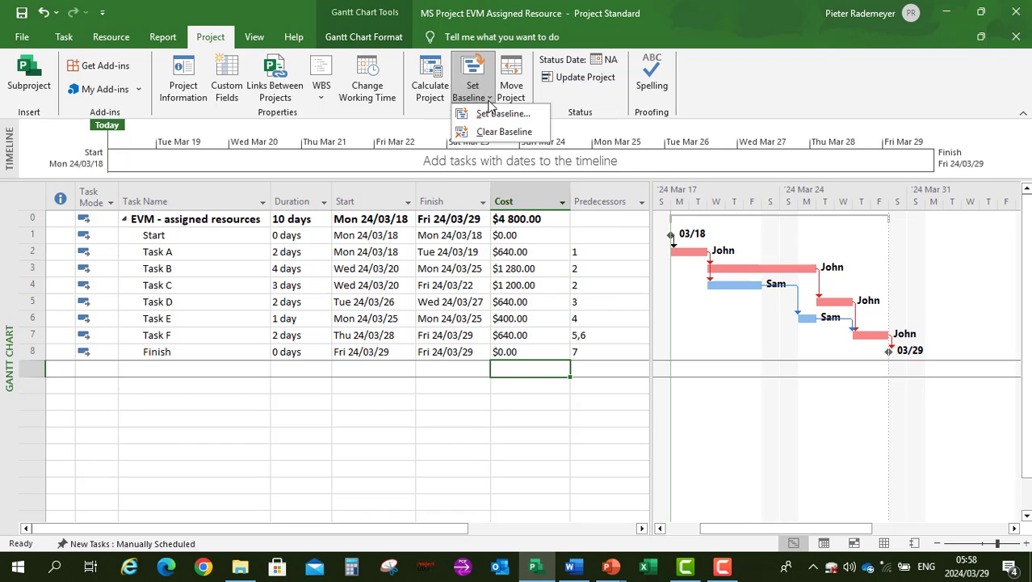
click(493, 115)
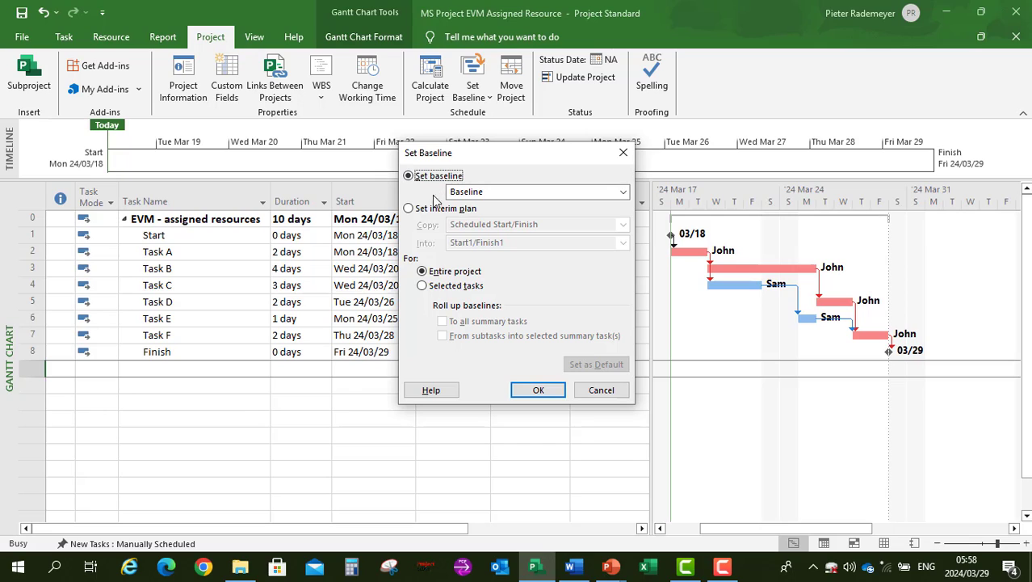
click(622, 193)
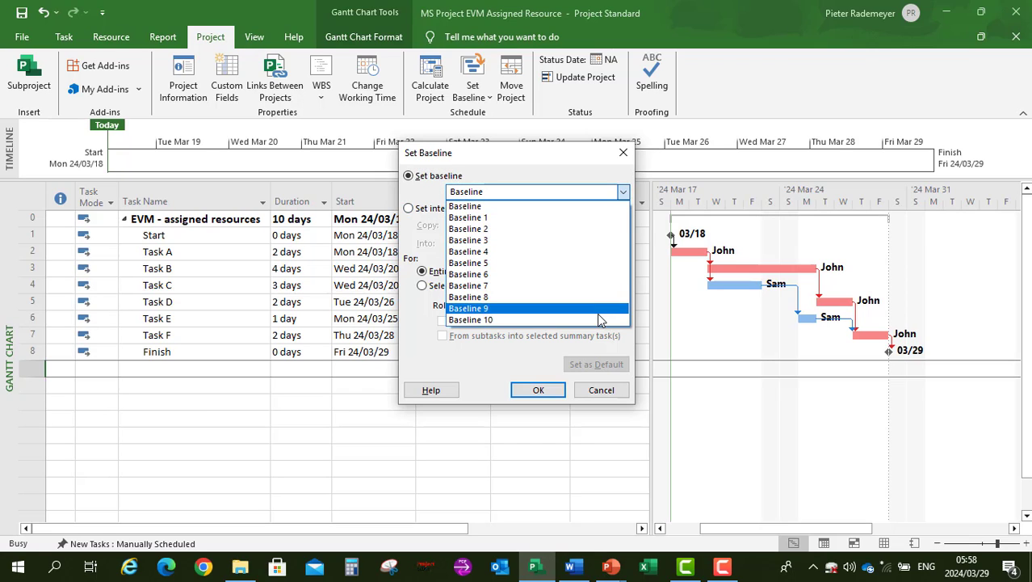
click(535, 207)
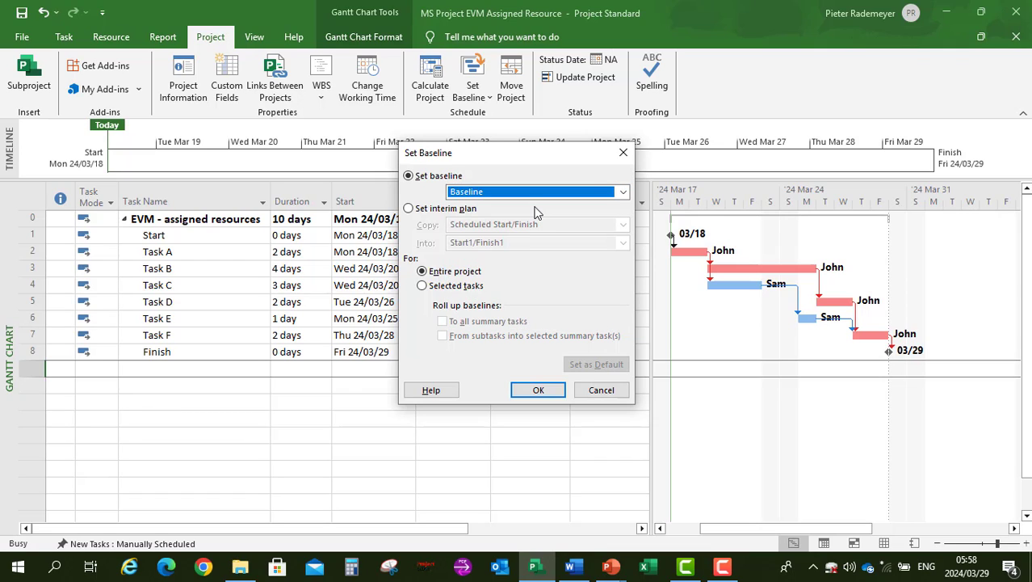
click(538, 390)
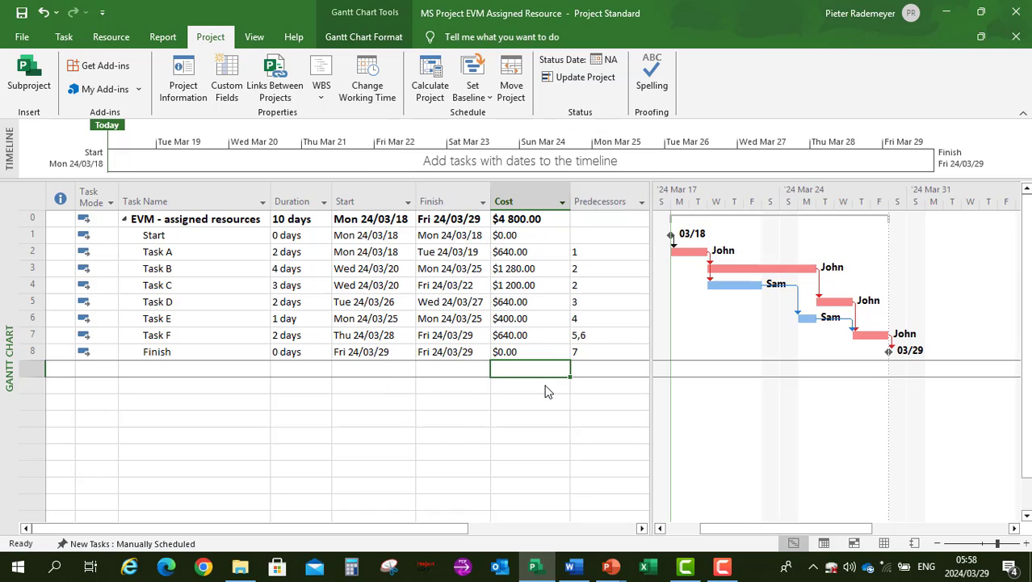
Display the saved Baseline bars beneath the task bars in the Gantt chart.
click(356, 38)
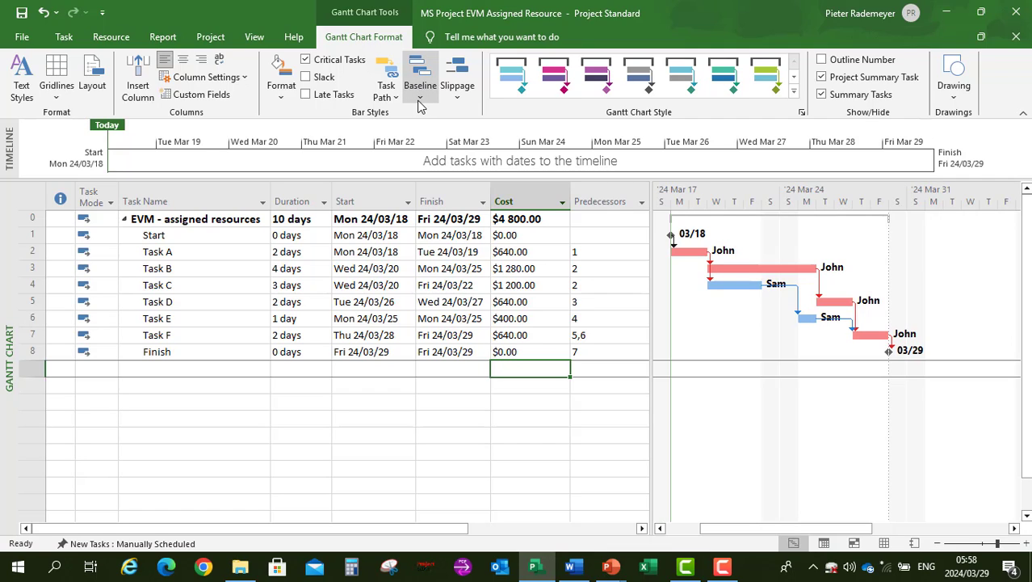
click(419, 101)
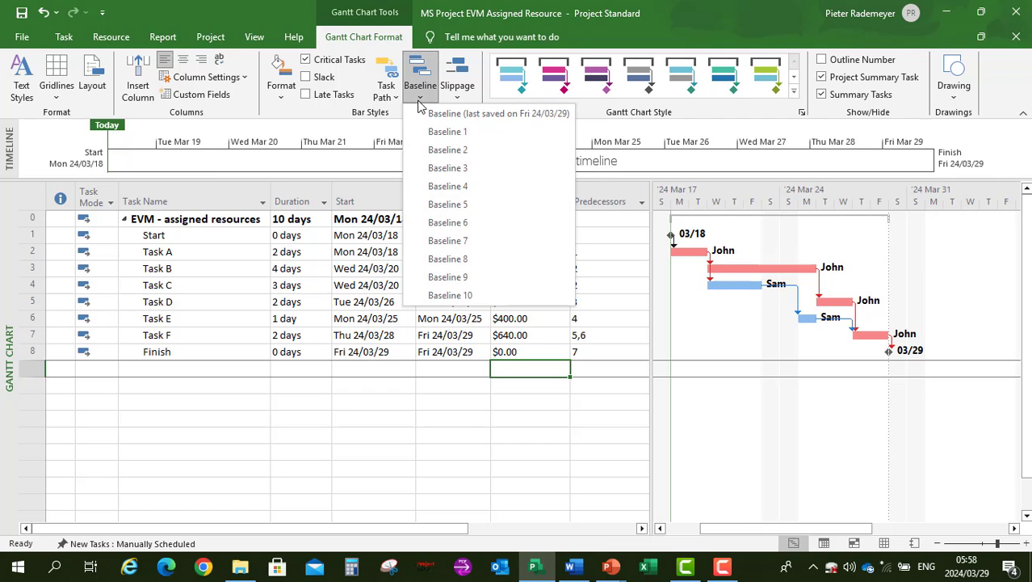
click(457, 115)
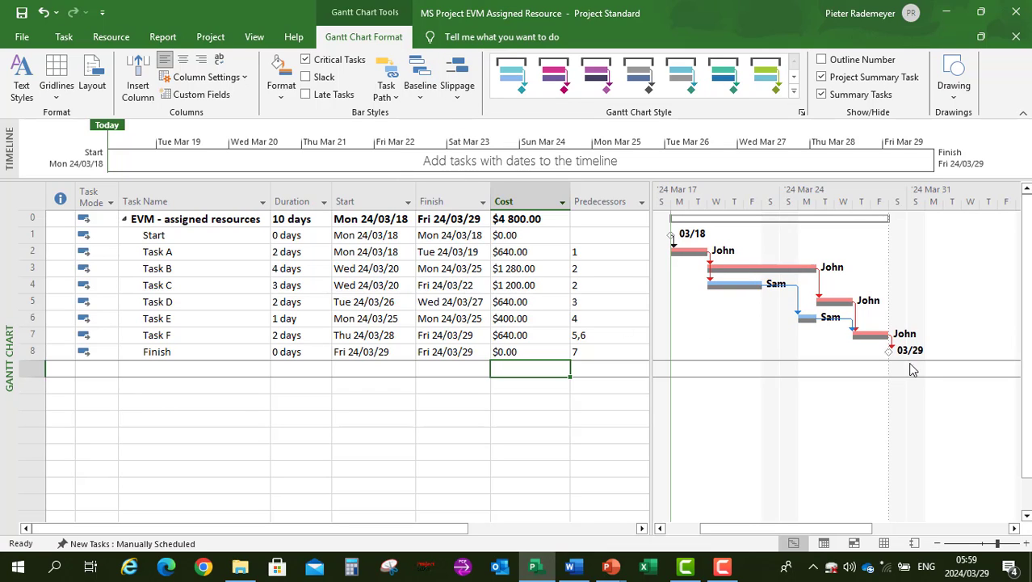
mouse_move(708, 251)
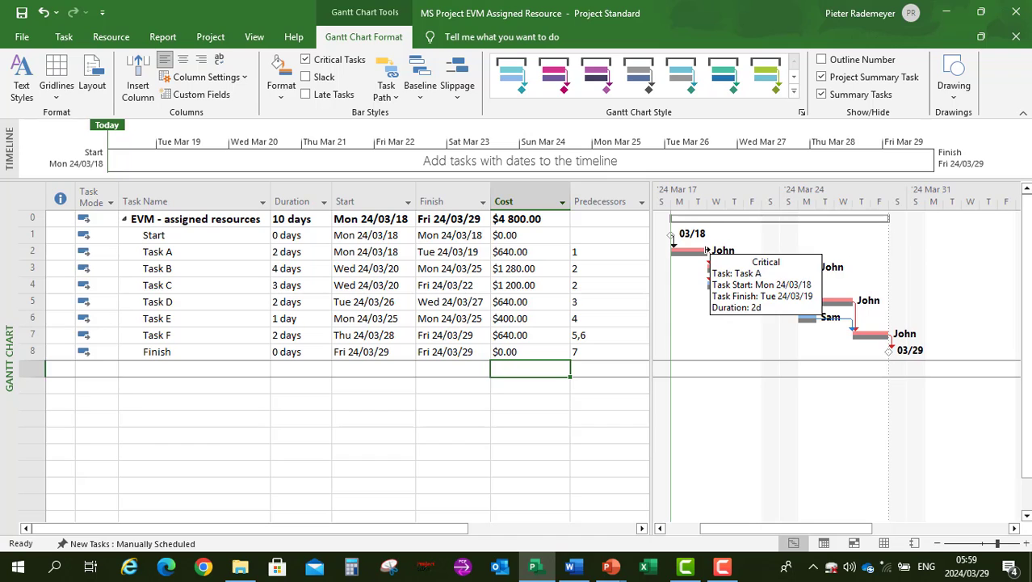
Set the project's status date to Mon 24/03/25 in the project information.
click(214, 42)
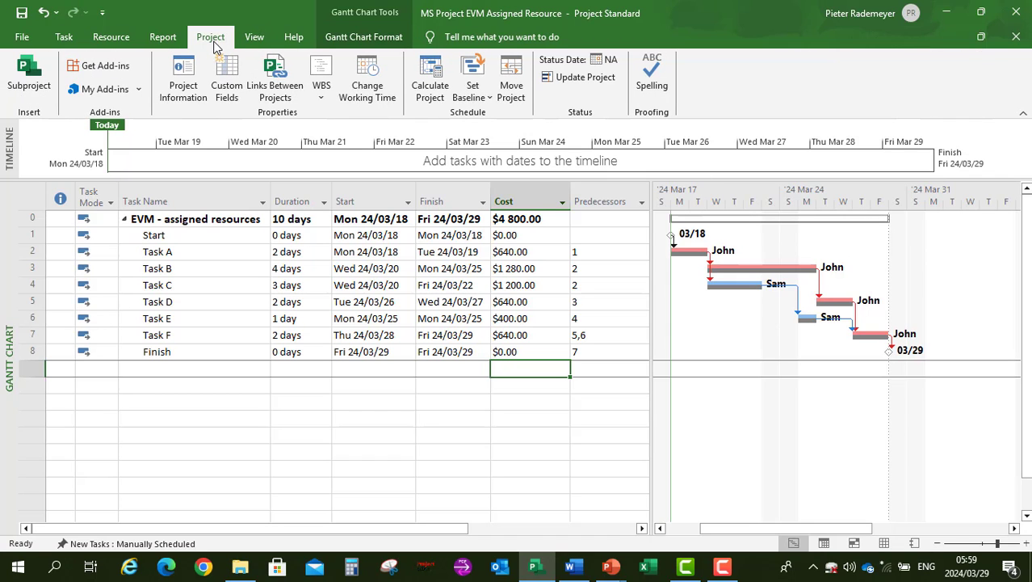
click(182, 71)
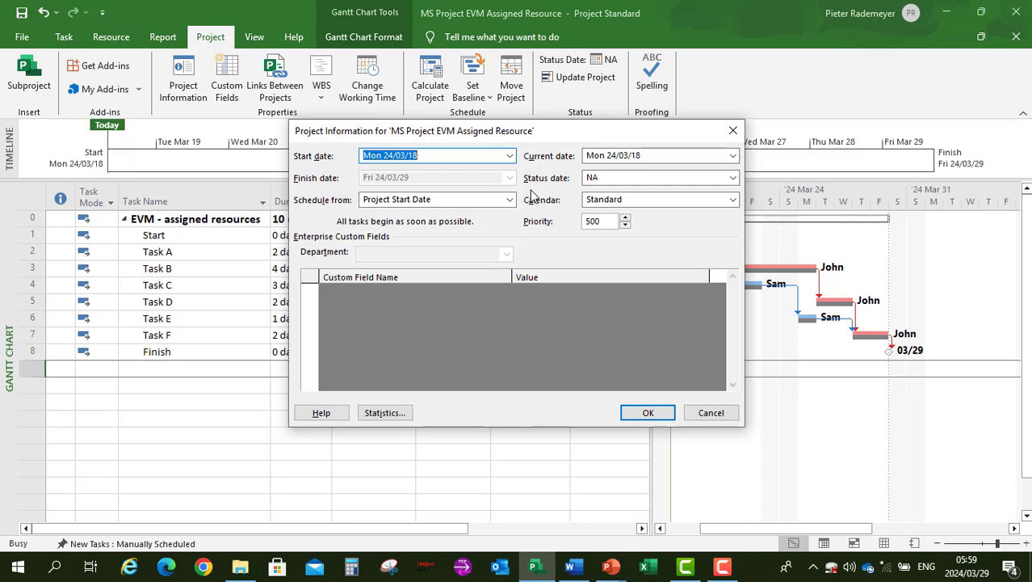
click(733, 178)
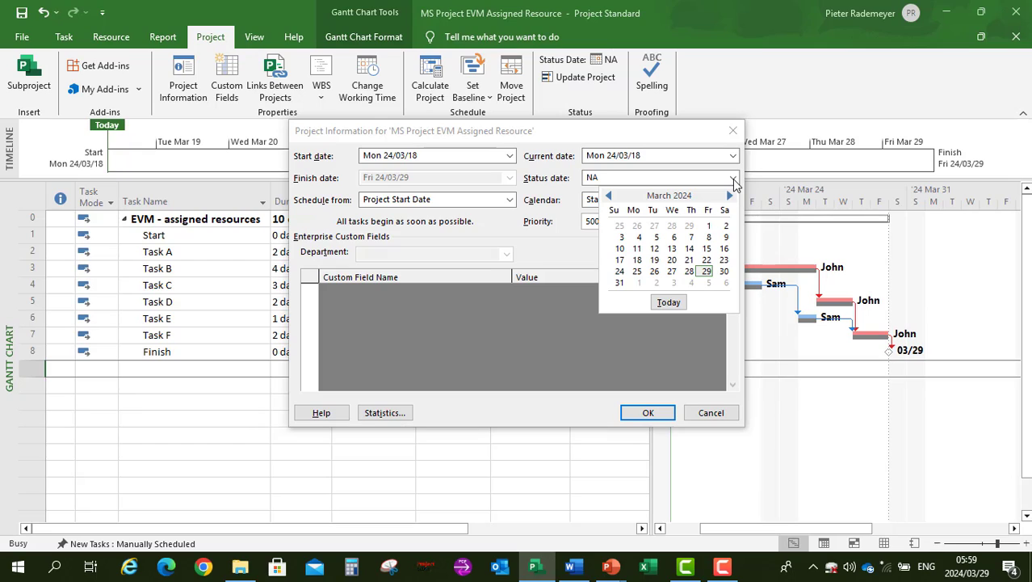
click(636, 272)
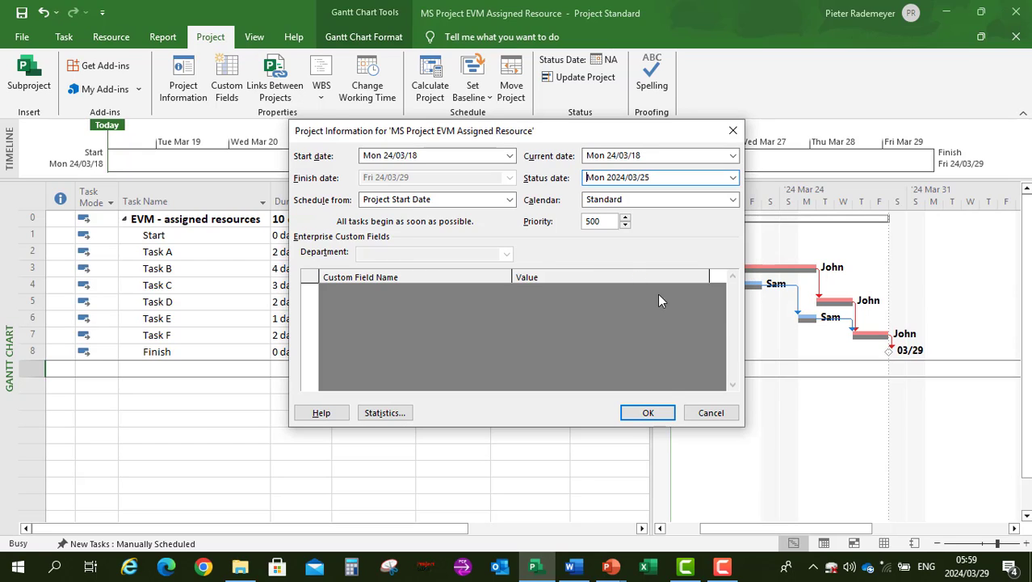
click(649, 413)
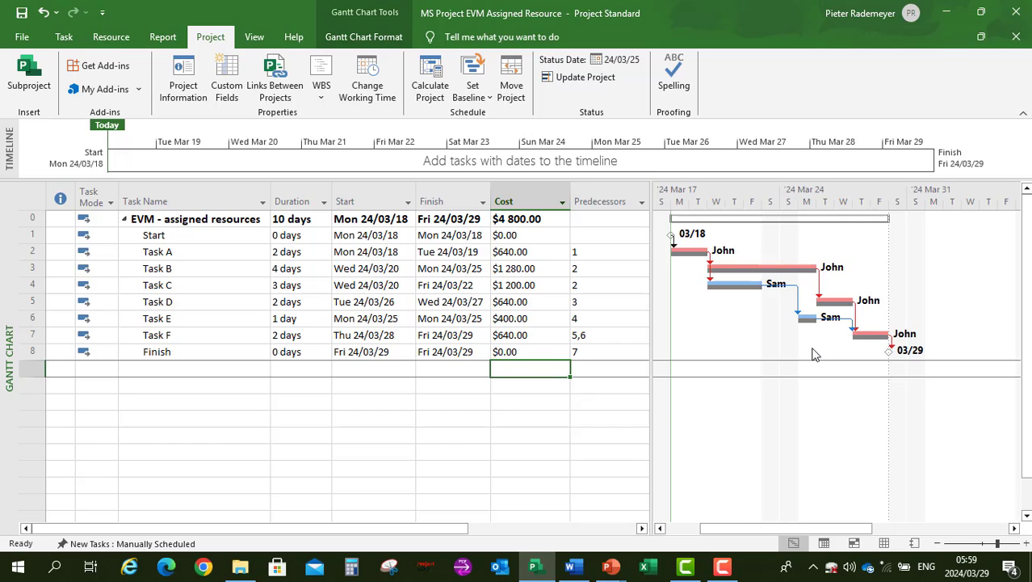
Format the Status Date gridline of the Gantt chart as a long-dashed line, keeping the automatic colour.
click(351, 37)
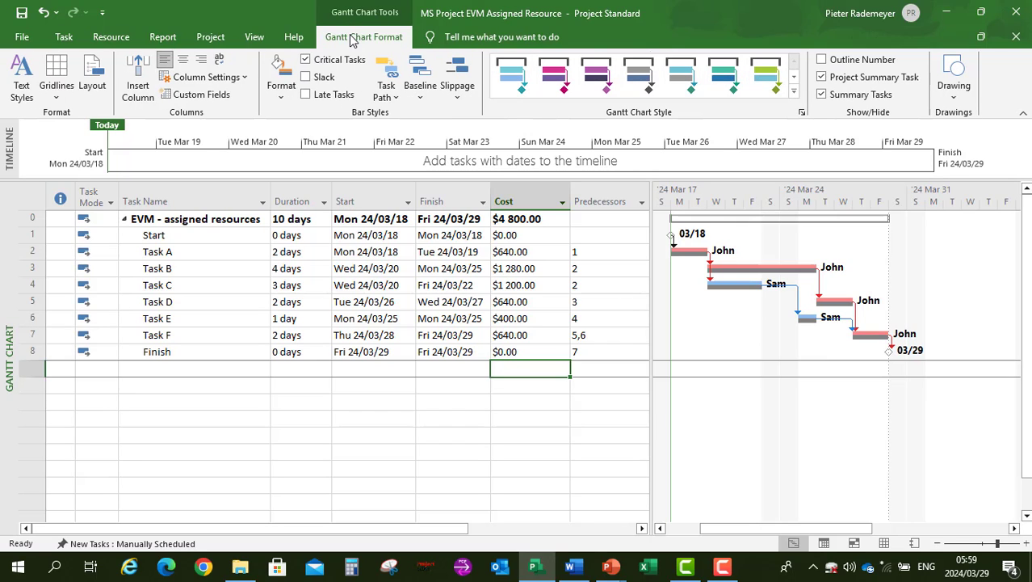
click(55, 97)
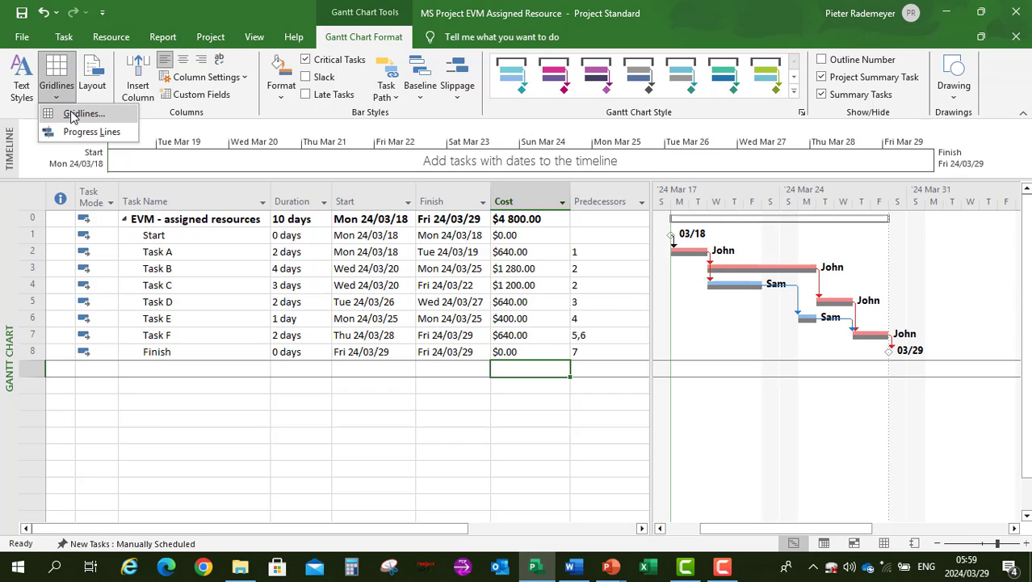
click(74, 116)
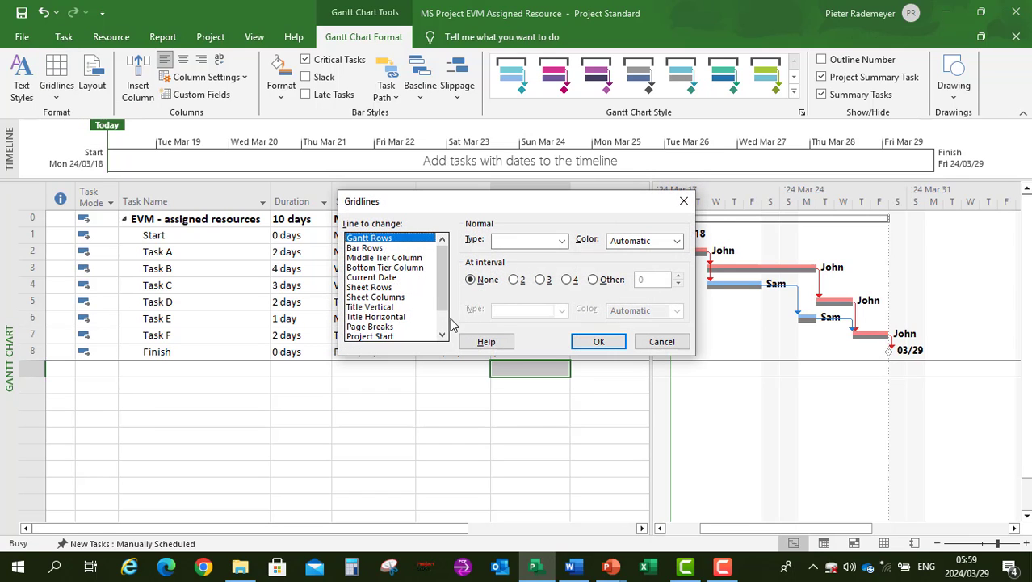
scroll(442, 325, down, 1)
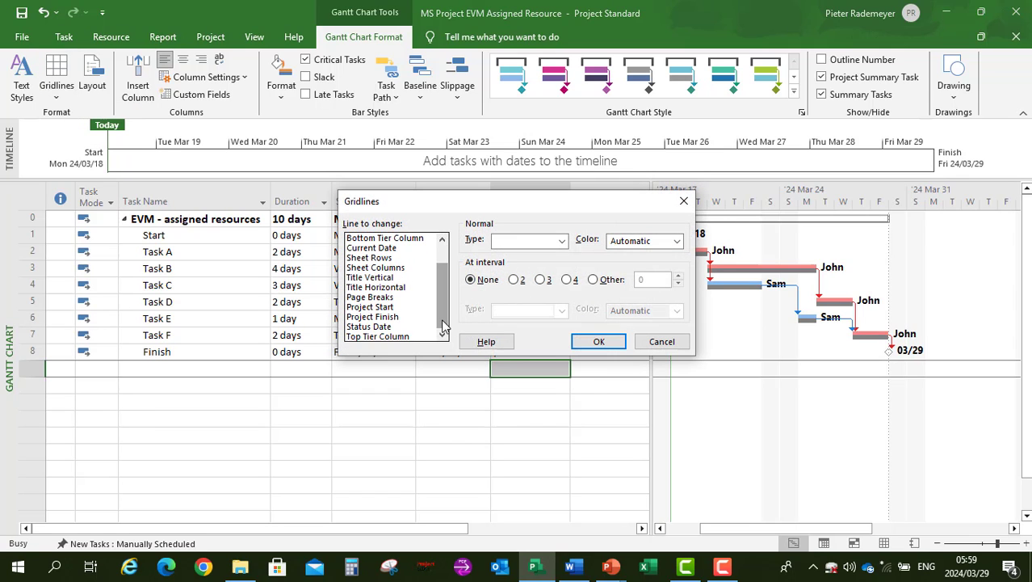
click(369, 326)
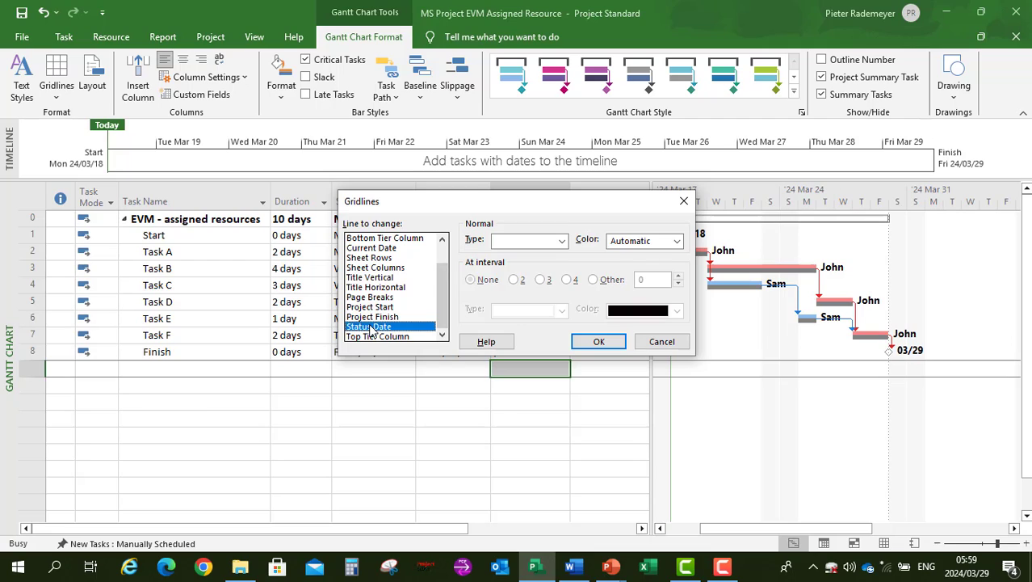
click(562, 242)
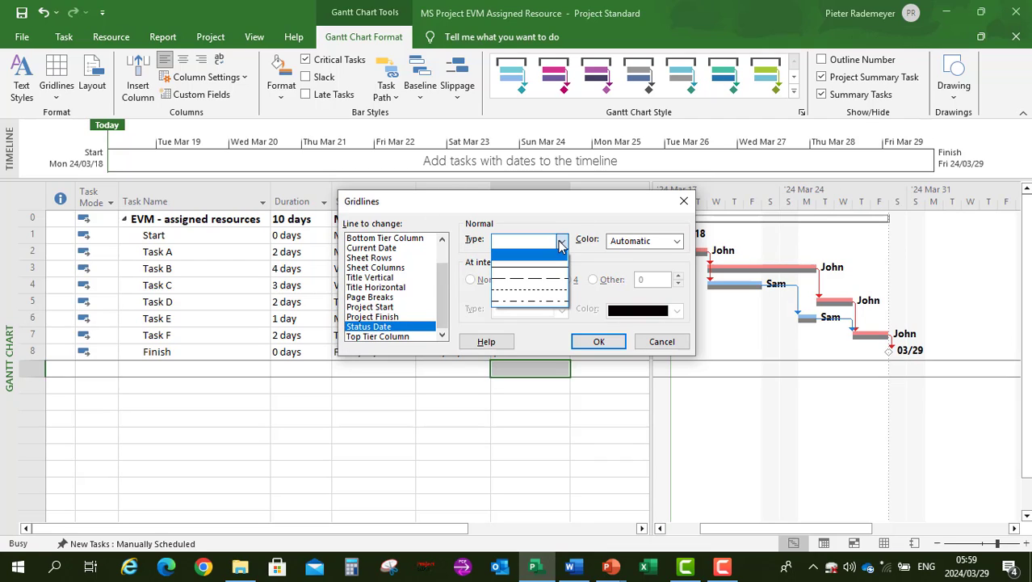
click(546, 281)
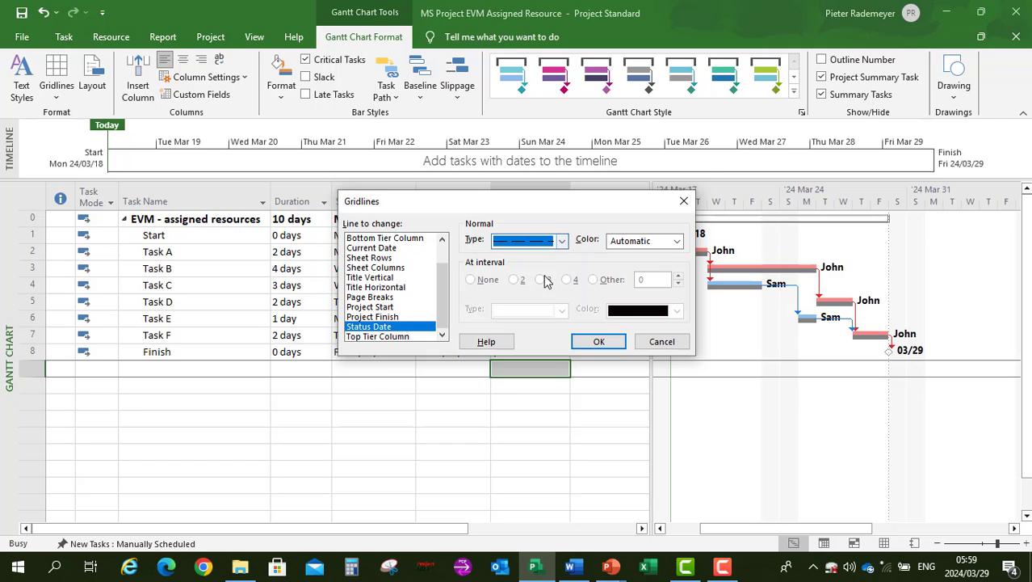
click(598, 342)
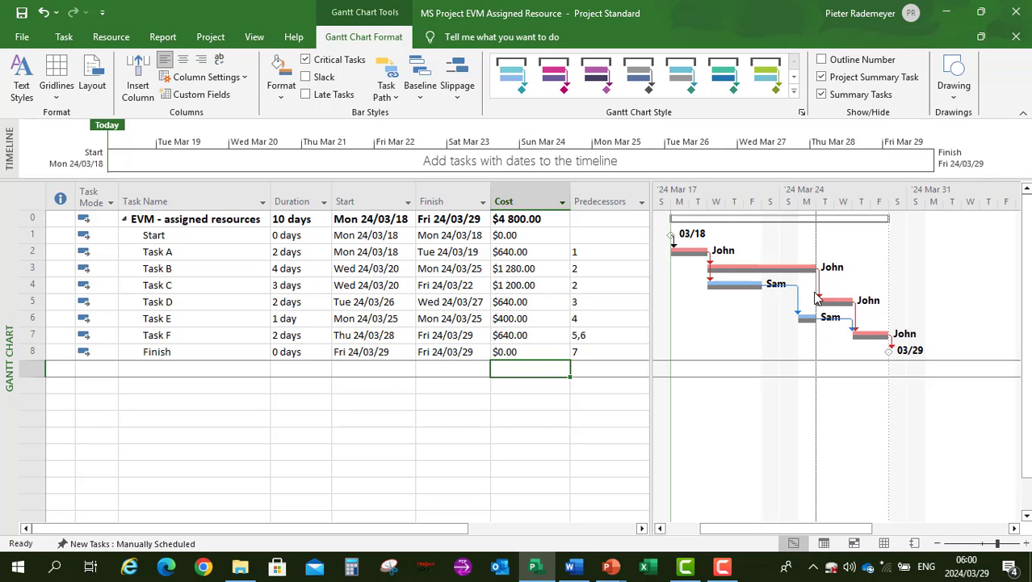
Switch the Gantt chart's task table from Entry to the Tracking table.
click(254, 37)
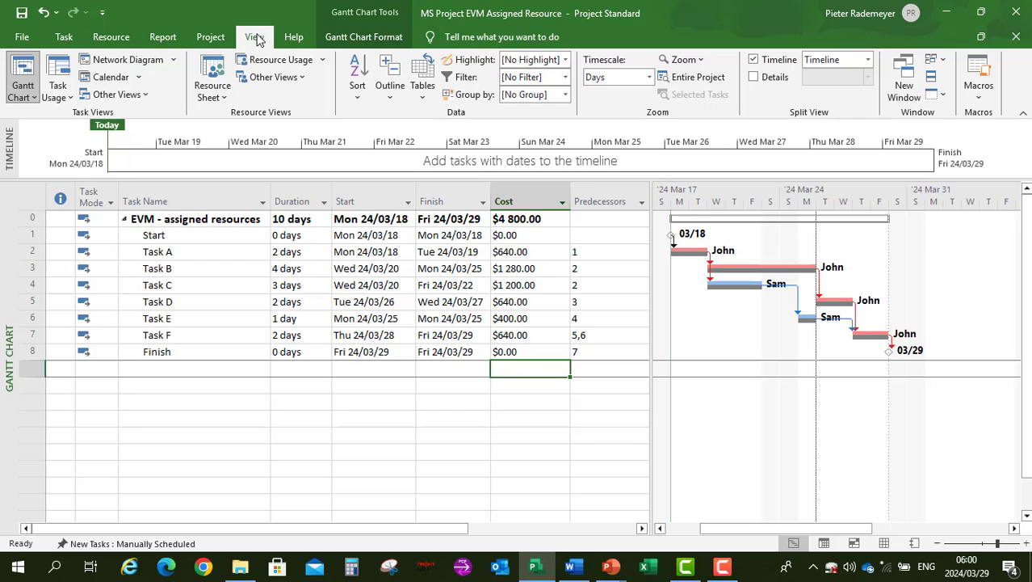
click(423, 97)
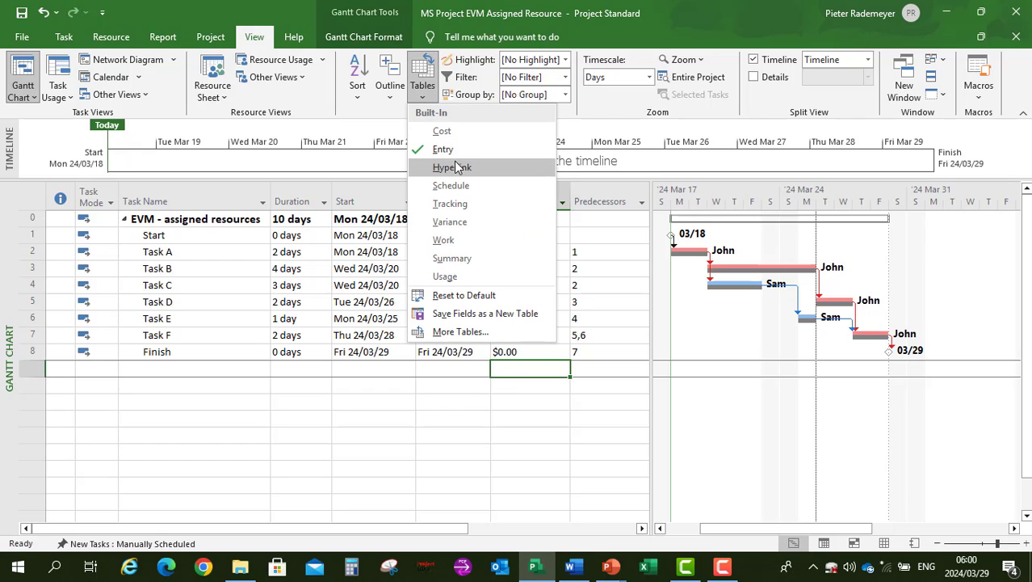
click(449, 204)
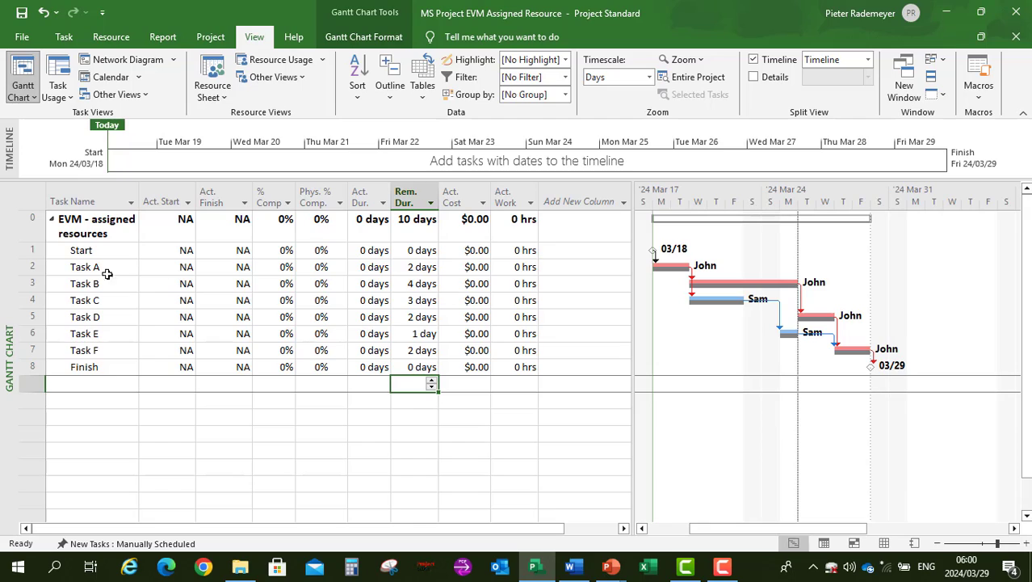
Set the percent complete to 100% for the Start milestone and Task A, and to 75% for Task B.
click(281, 252)
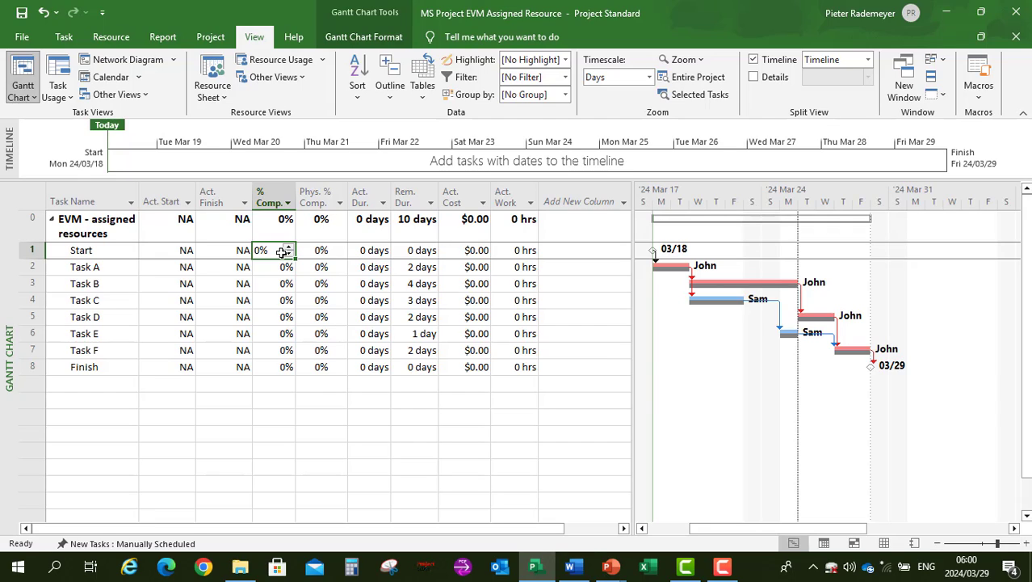
text(100)
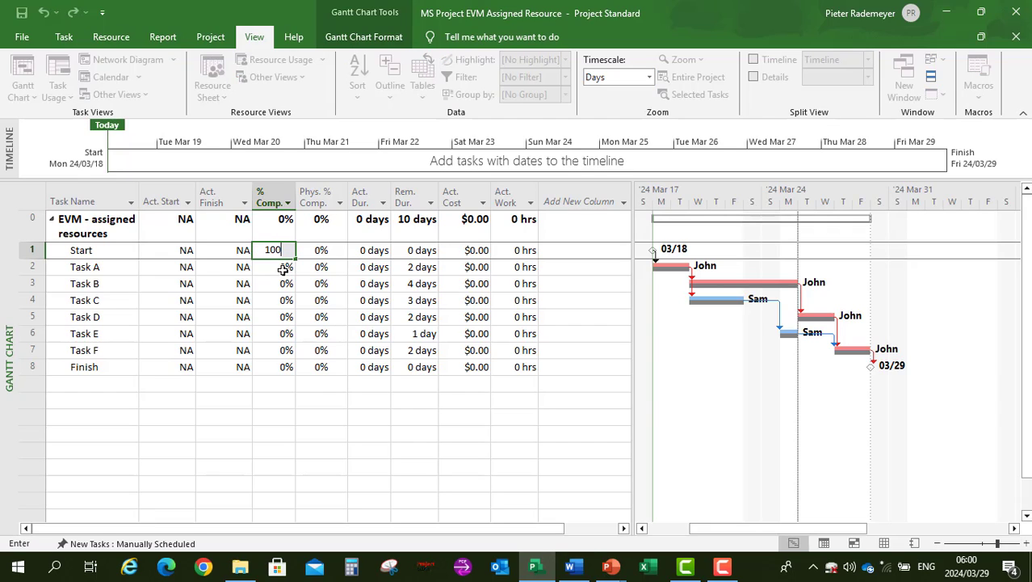
click(279, 268)
click(278, 266)
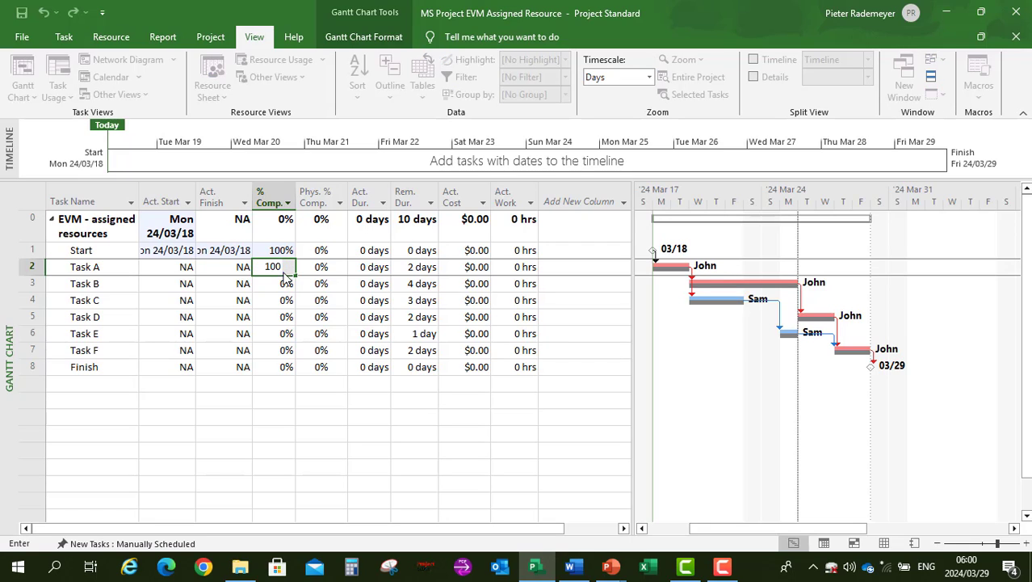
click(272, 283)
click(273, 284)
text(75)
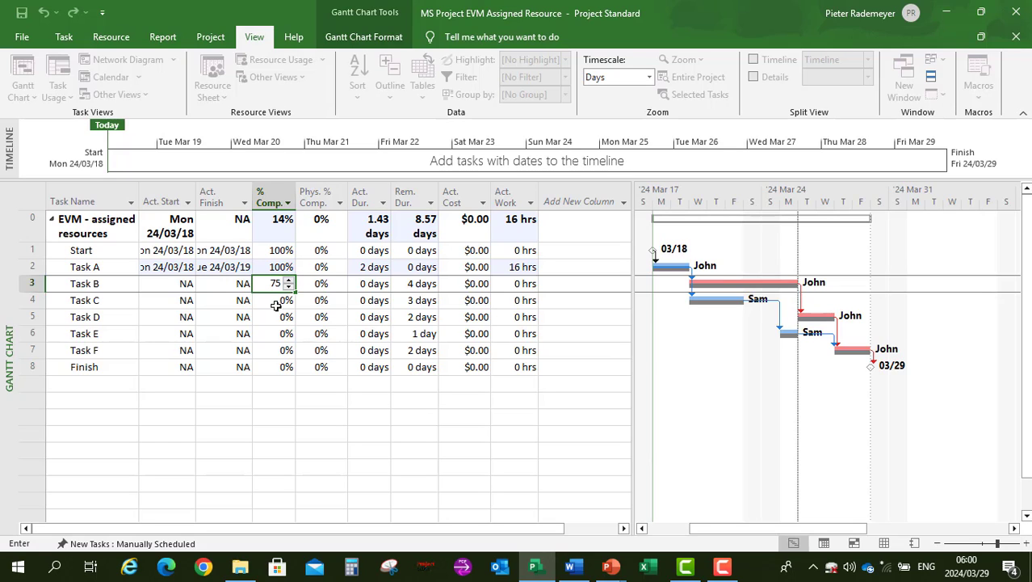
Set the percent complete of Task C and Task E to 50% each.
click(279, 301)
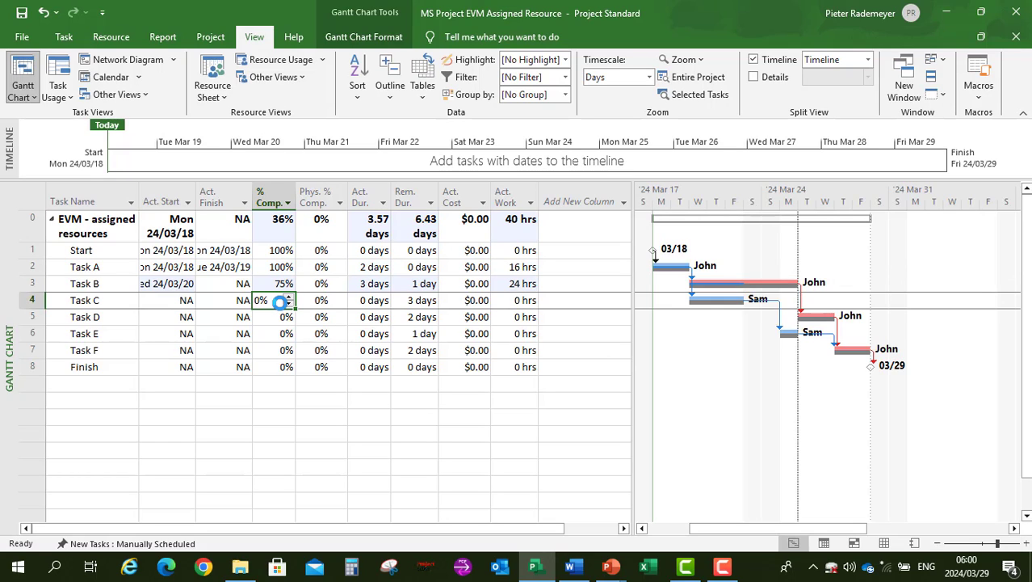
click(279, 301)
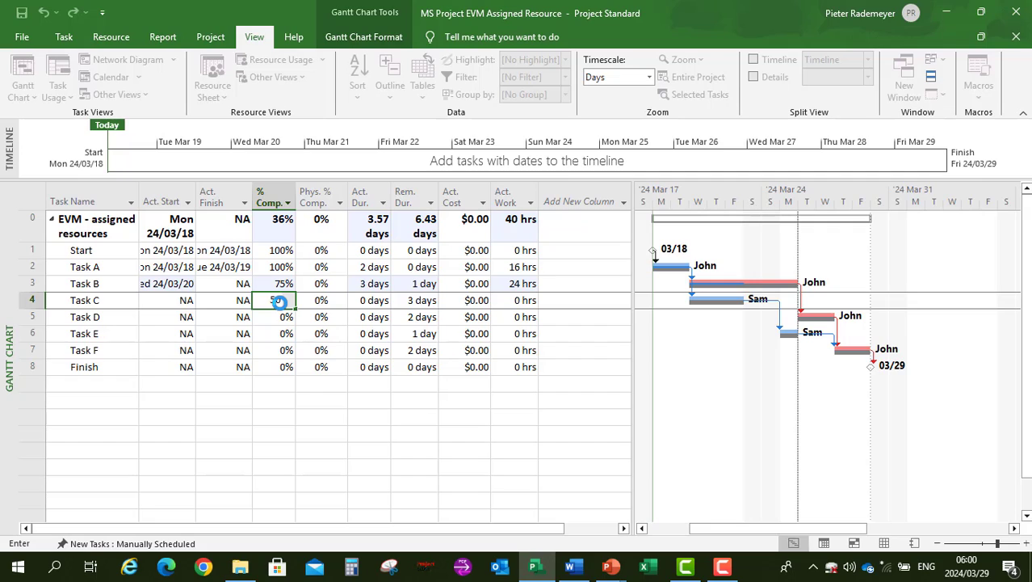
text(50)
click(280, 333)
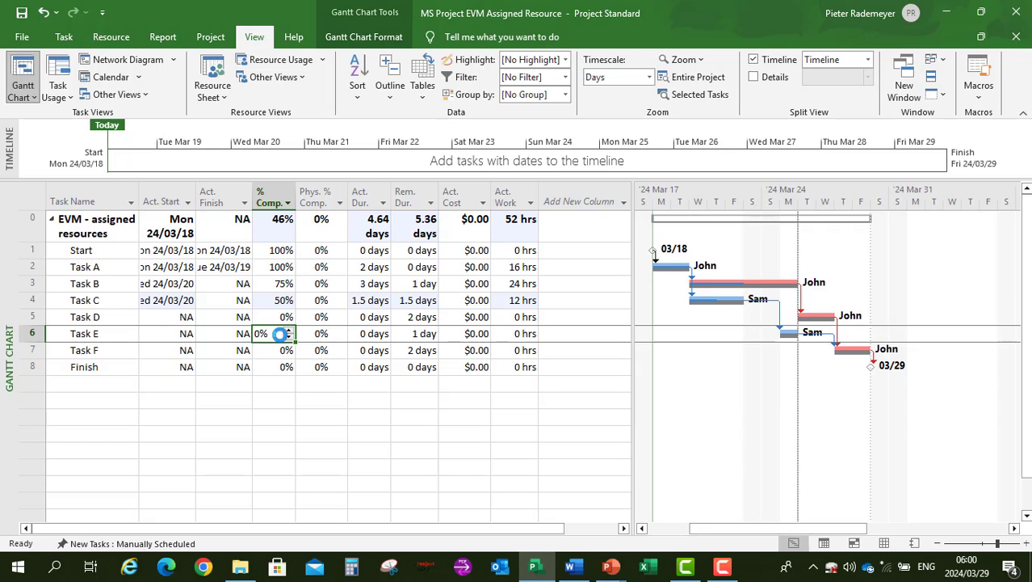
text(5)
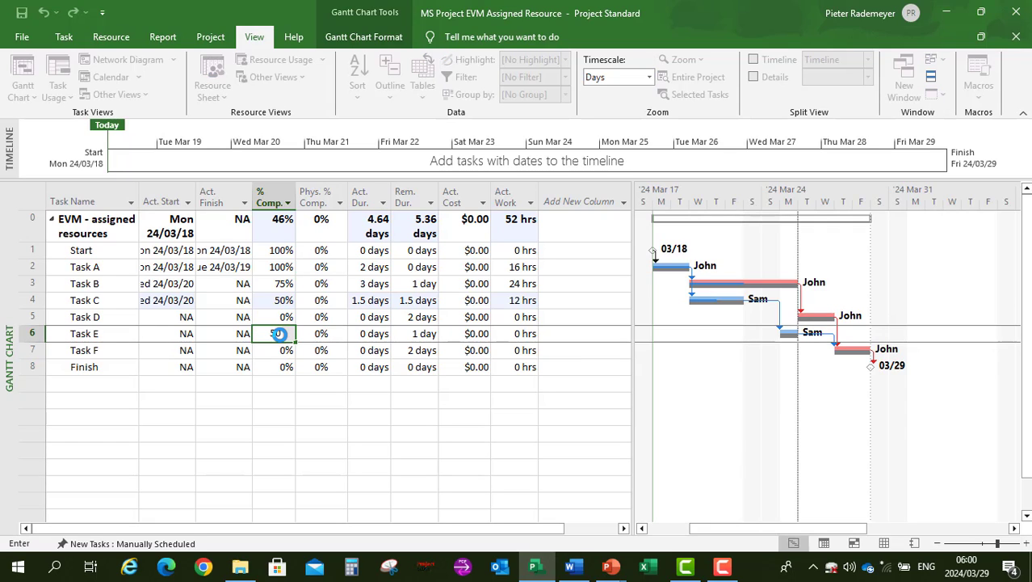
text(0)
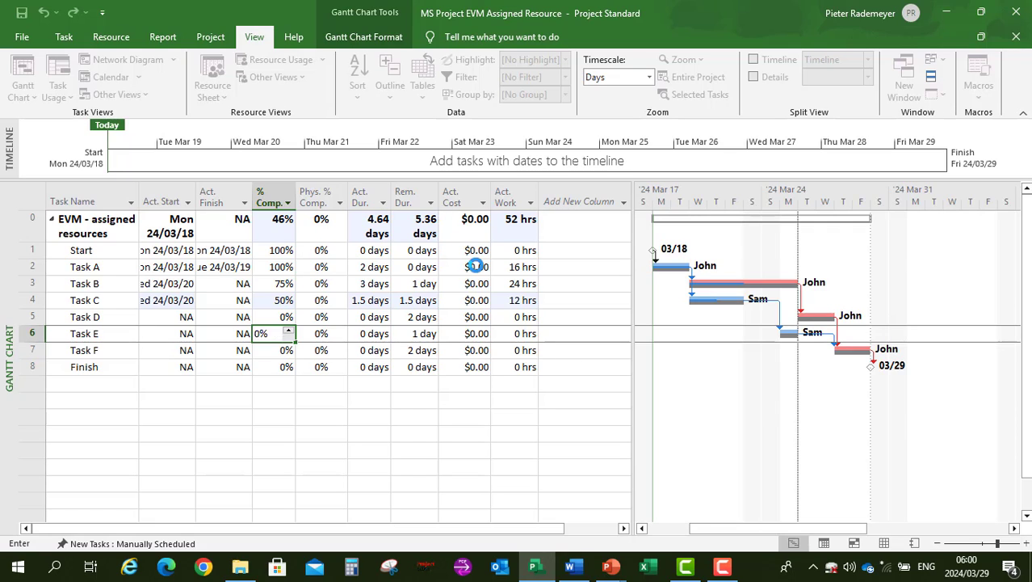
Enter actual costs of $750 for Task A, $1 000 for Task B, $500 for Task C and $350 for Task E.
click(477, 267)
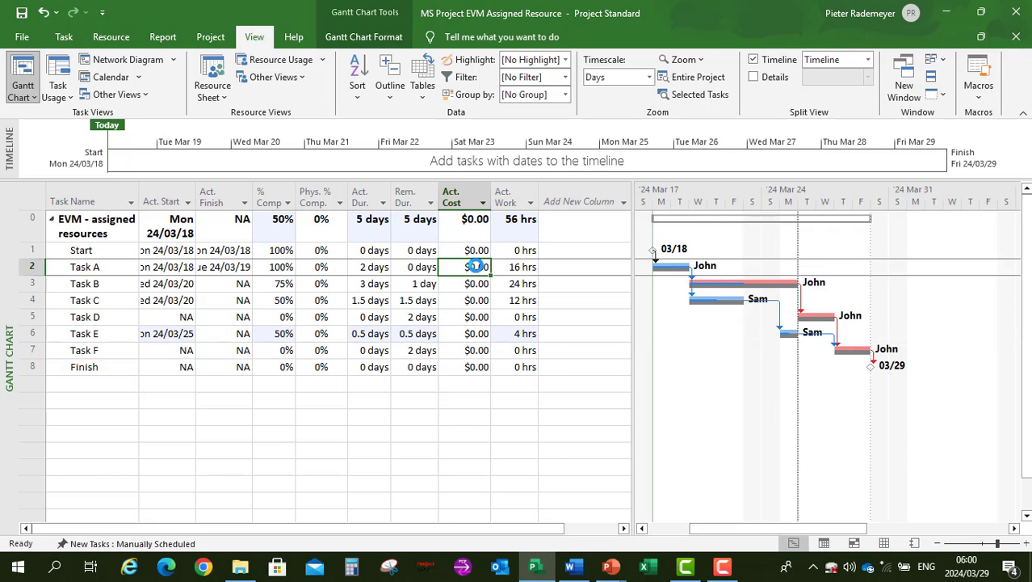
text(750)
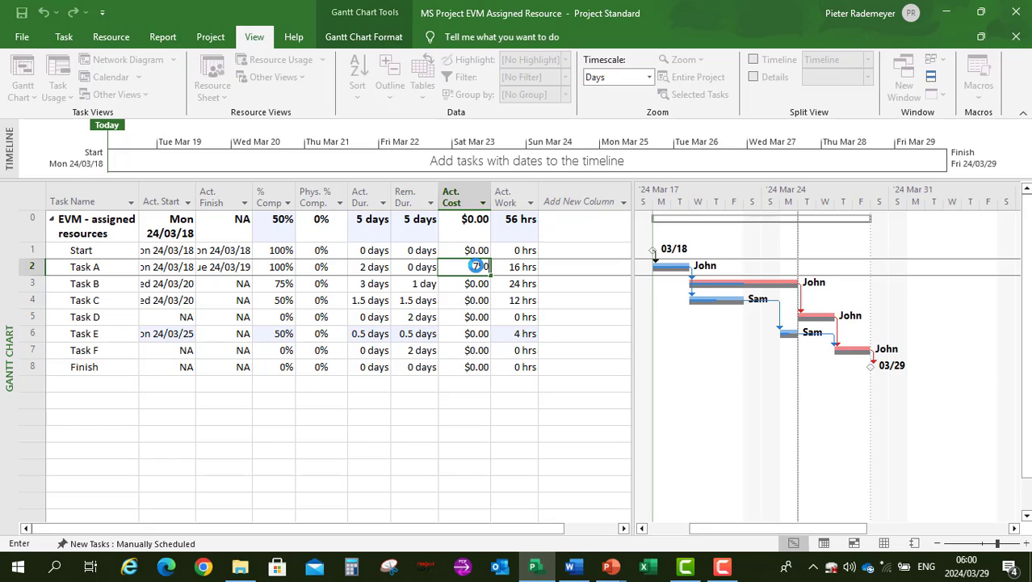
click(478, 285)
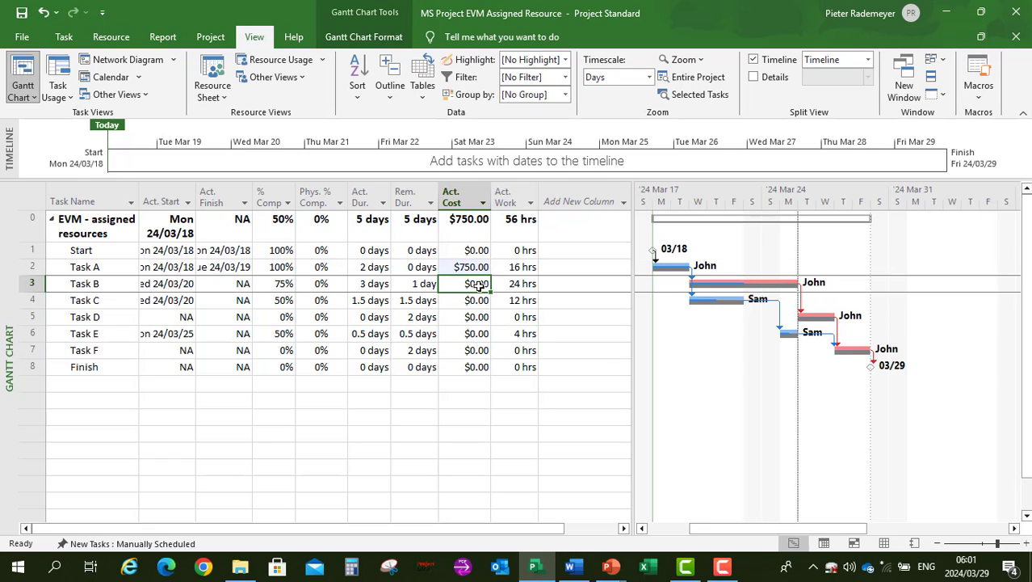
text(1000)
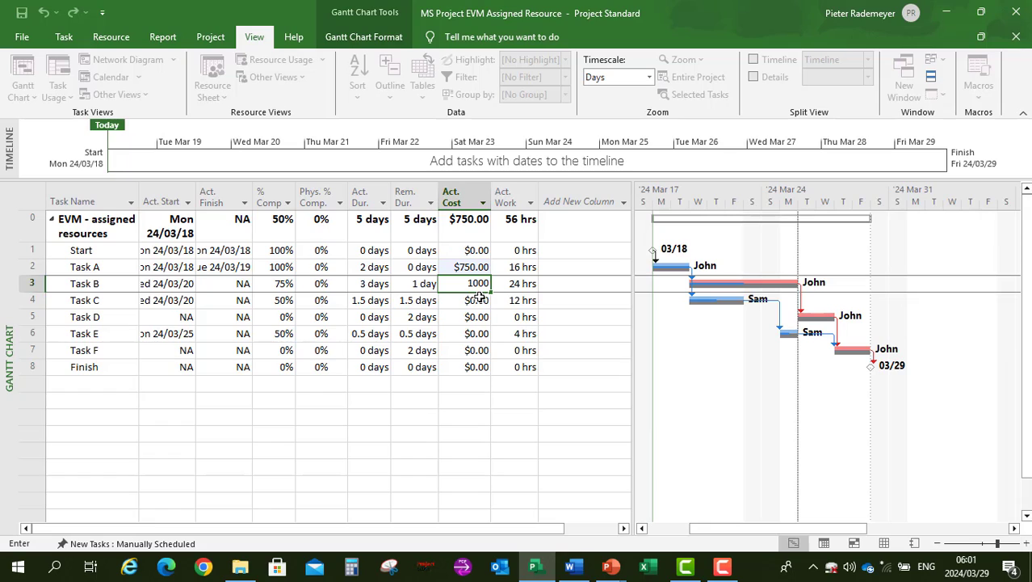
click(476, 299)
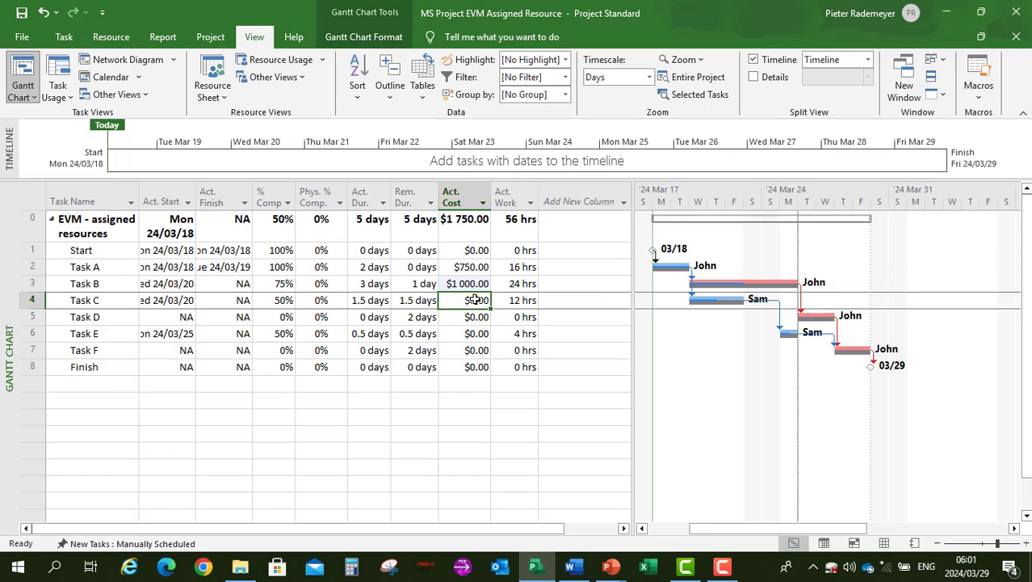
text(500)
click(477, 334)
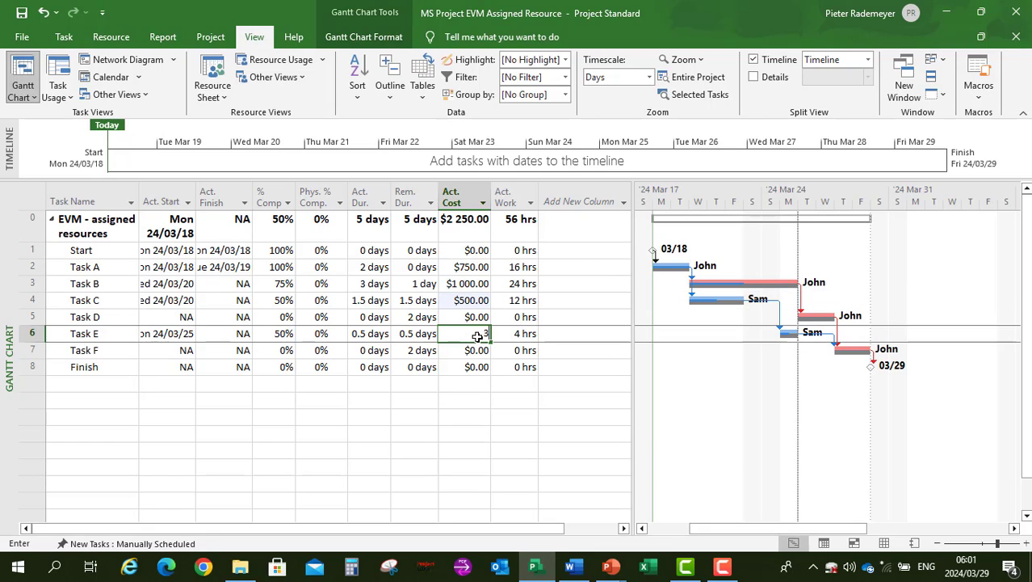
text(250)
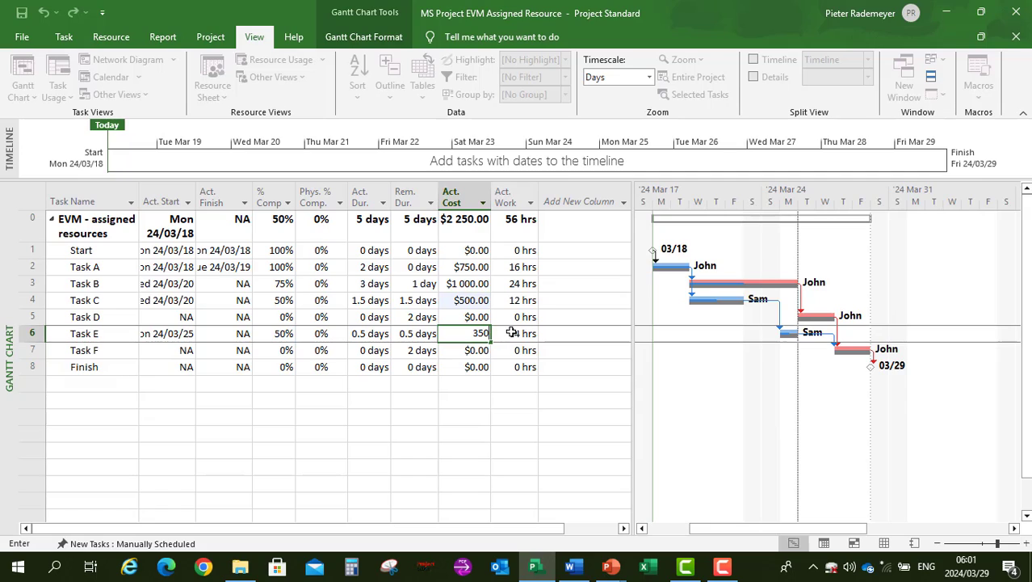
click(521, 333)
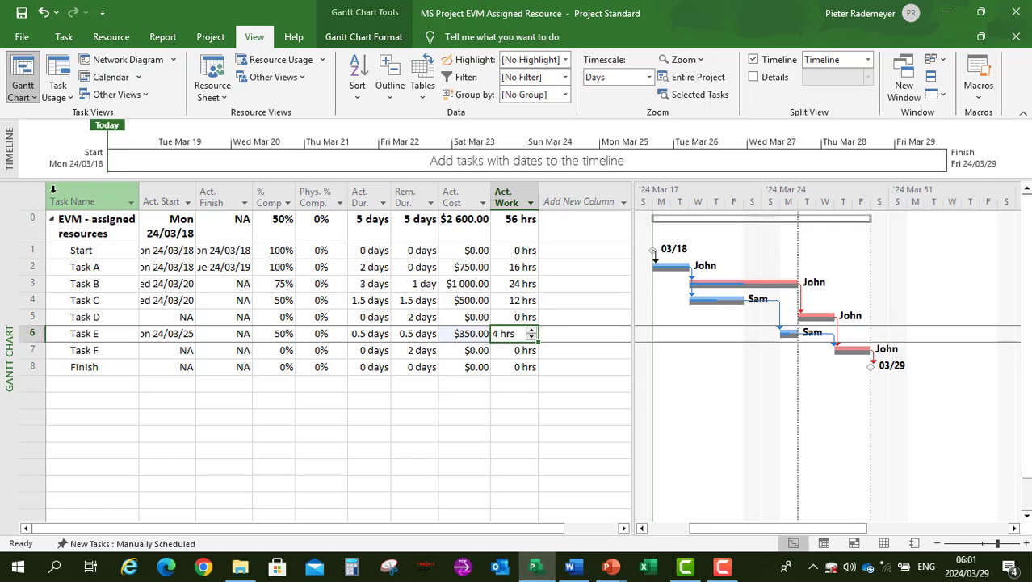
Check the updated tasks in the Entry table and return to the Tracking table.
right_click(30, 192)
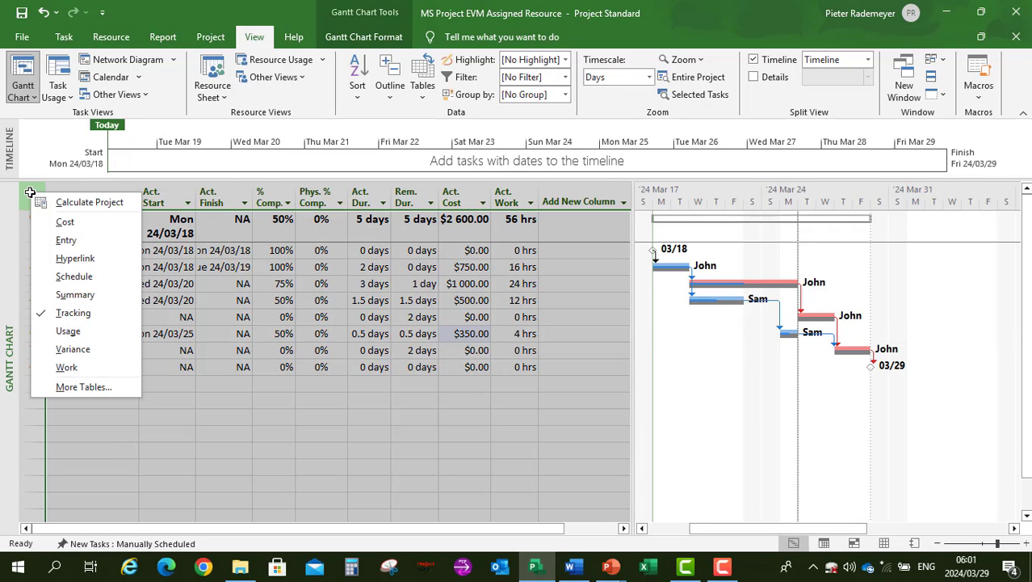
click(71, 240)
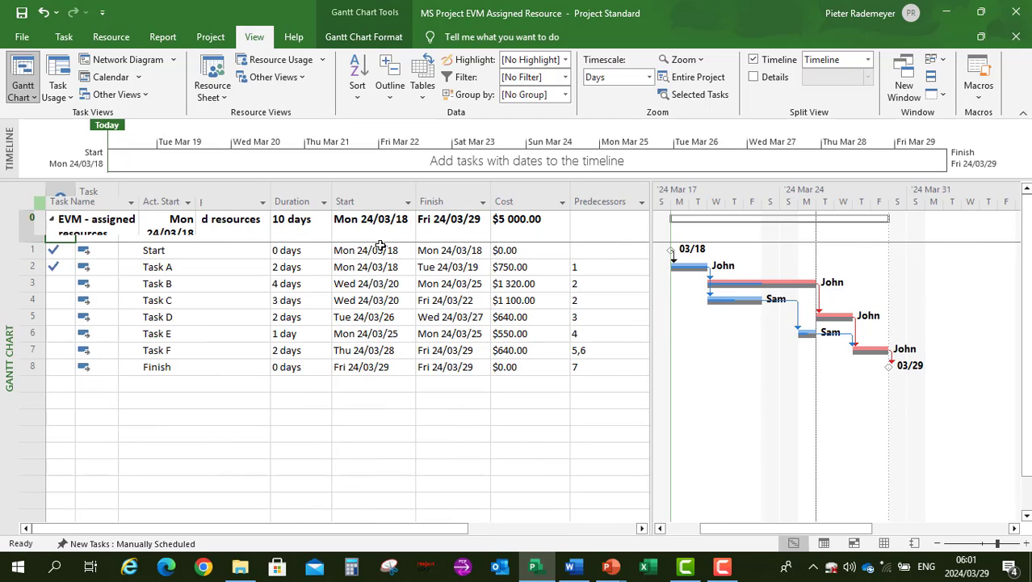
right_click(34, 187)
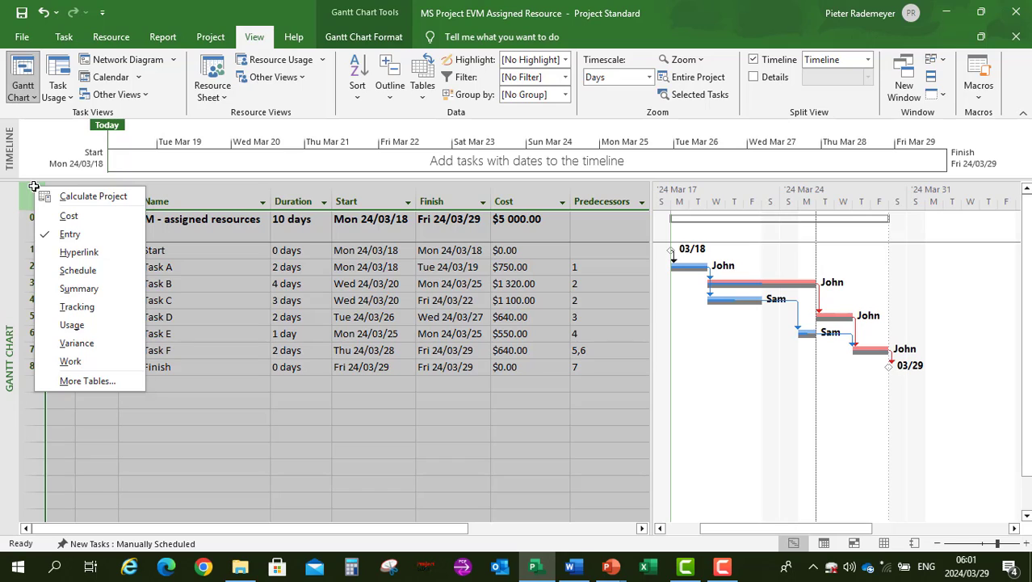
click(71, 303)
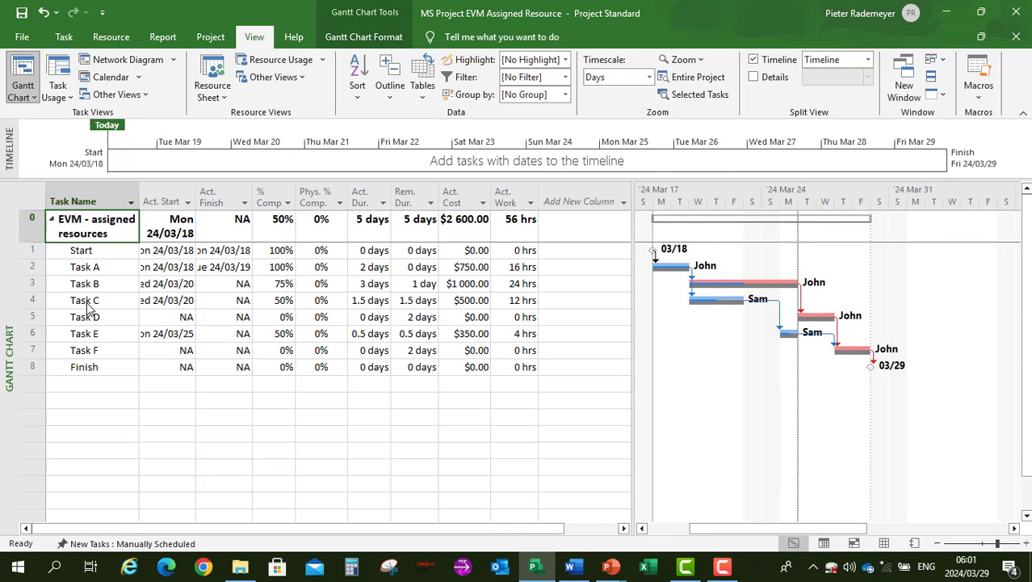
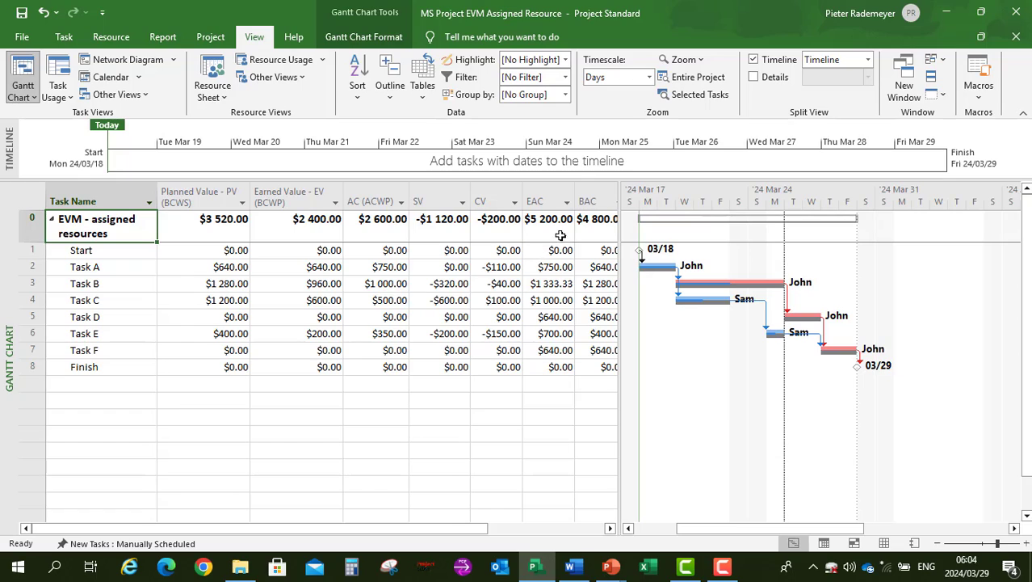
Apply the Earned Value Cost Indicators table to the Gantt chart and widen the table area to show its TCPI column fully.
drag(618, 234, 695, 252)
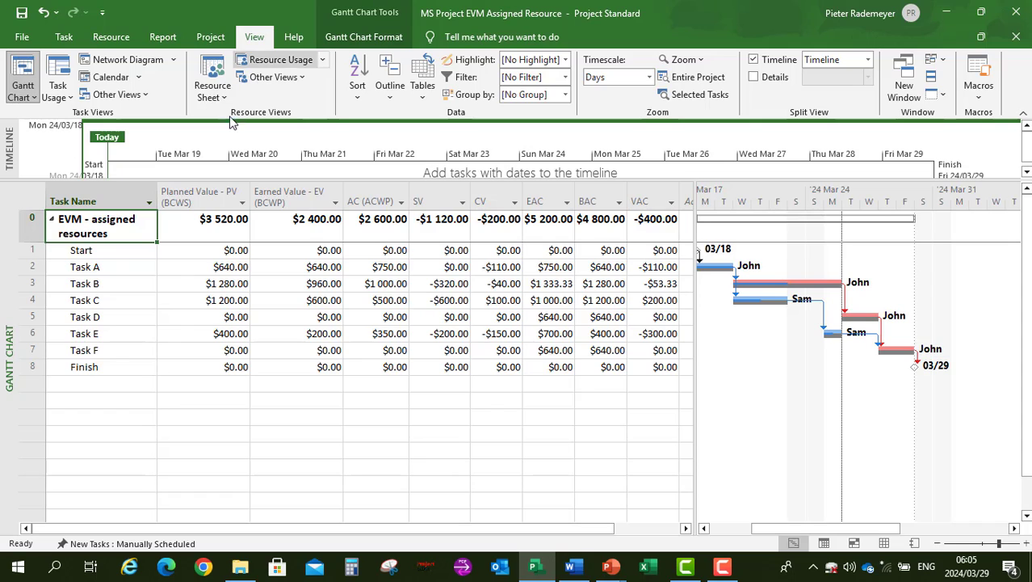
right_click(36, 196)
click(79, 390)
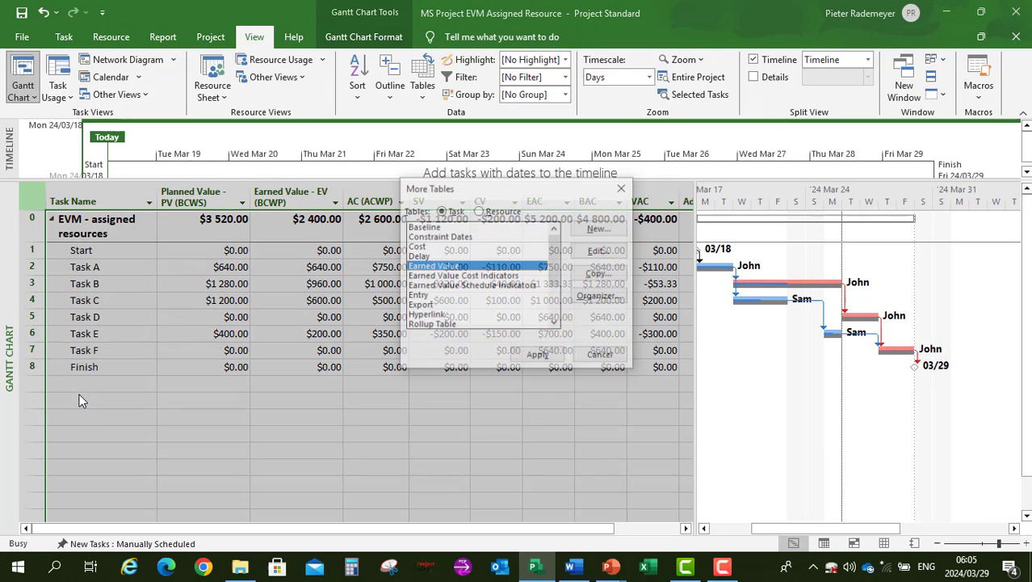
click(476, 277)
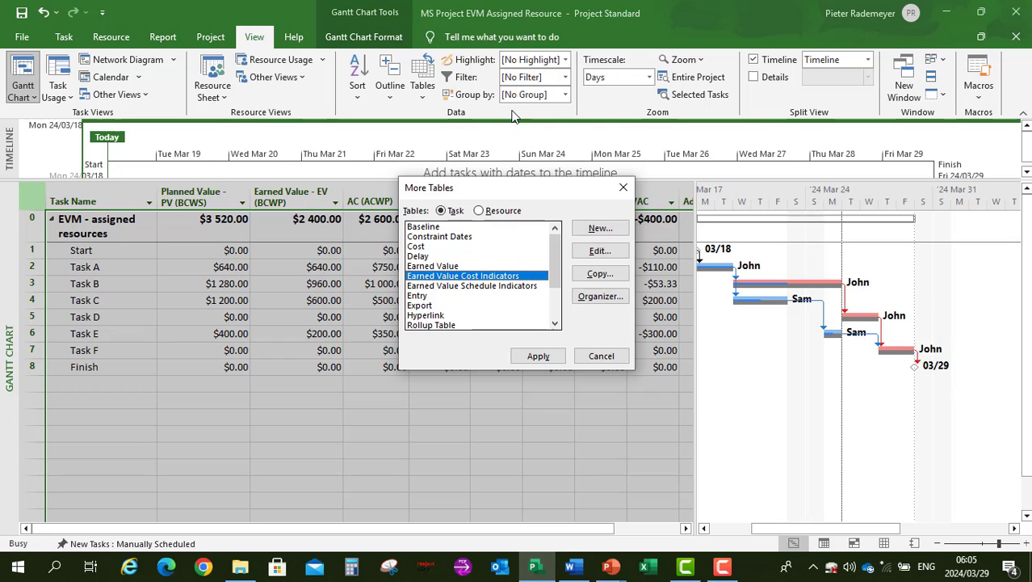
click(538, 356)
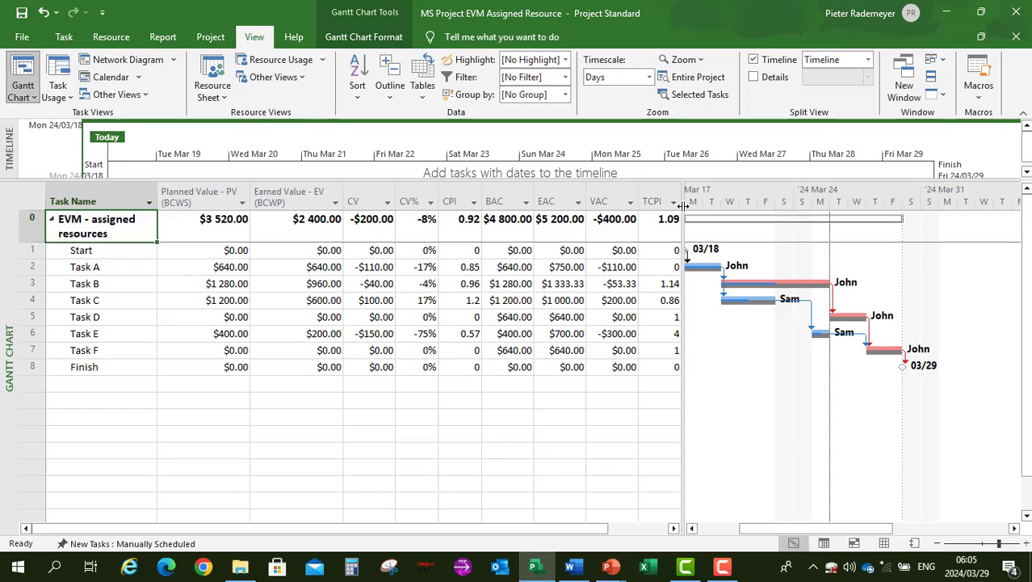
mouse_move(683, 206)
mouse_down()
mouse_move(713, 206)
mouse_move(698, 206)
mouse_up()
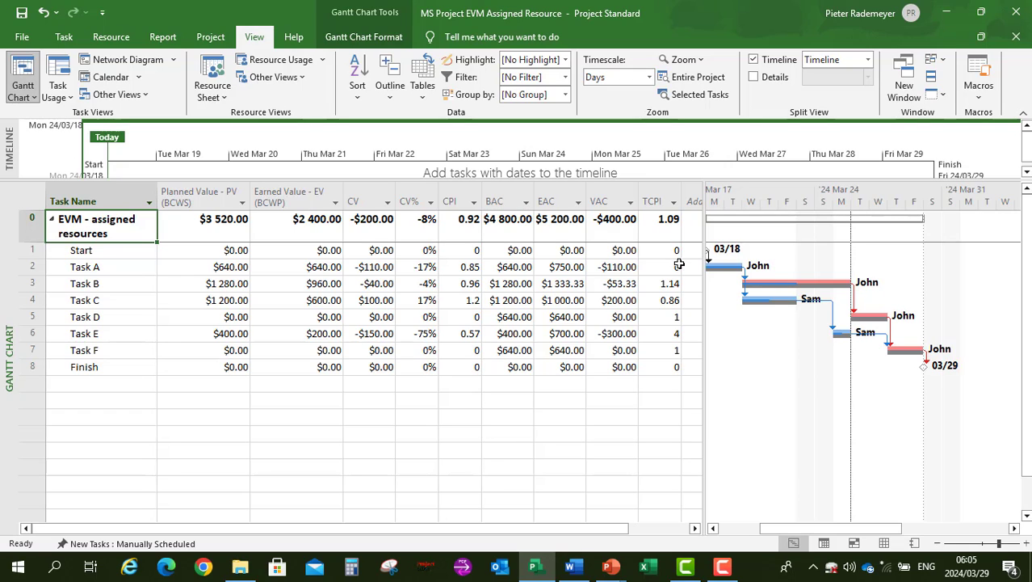
Apply the Earned Value Schedule Indicators table to the Gantt chart.
right_click(29, 185)
click(91, 376)
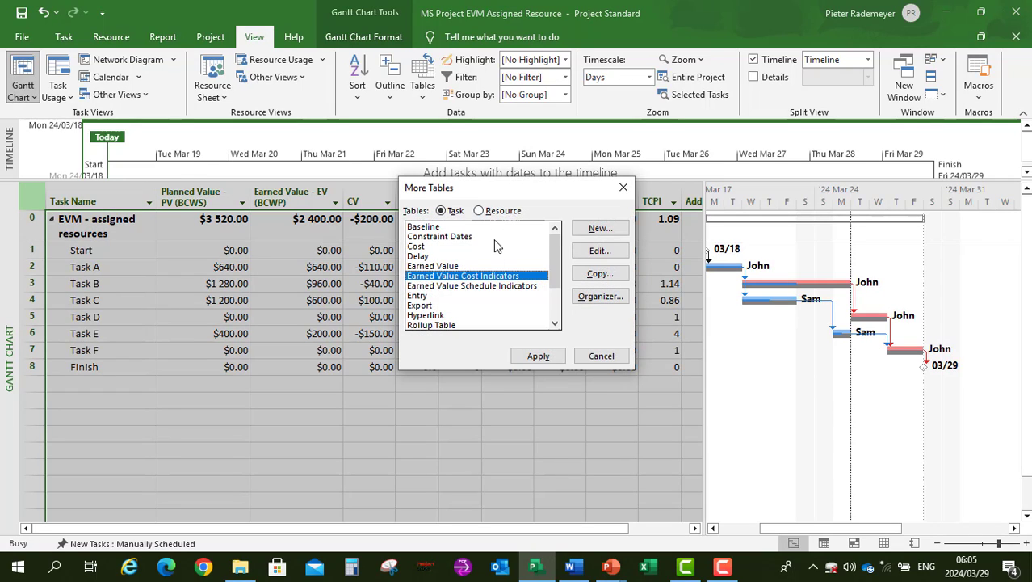
click(495, 289)
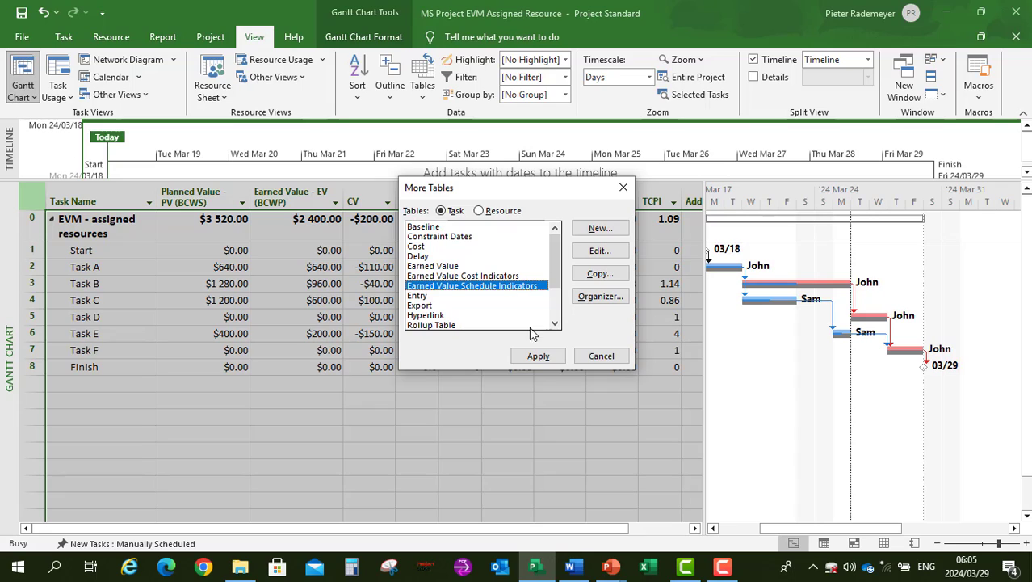
click(541, 356)
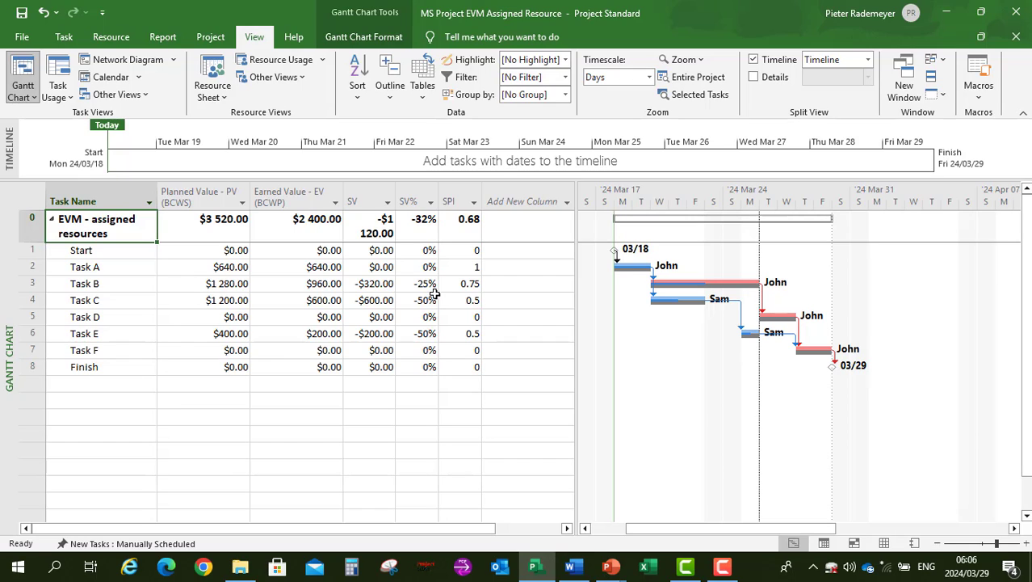
Open the Earned Value Report from the cost reports and select the BCWS line in its Earned Value Over Time chart.
click(167, 39)
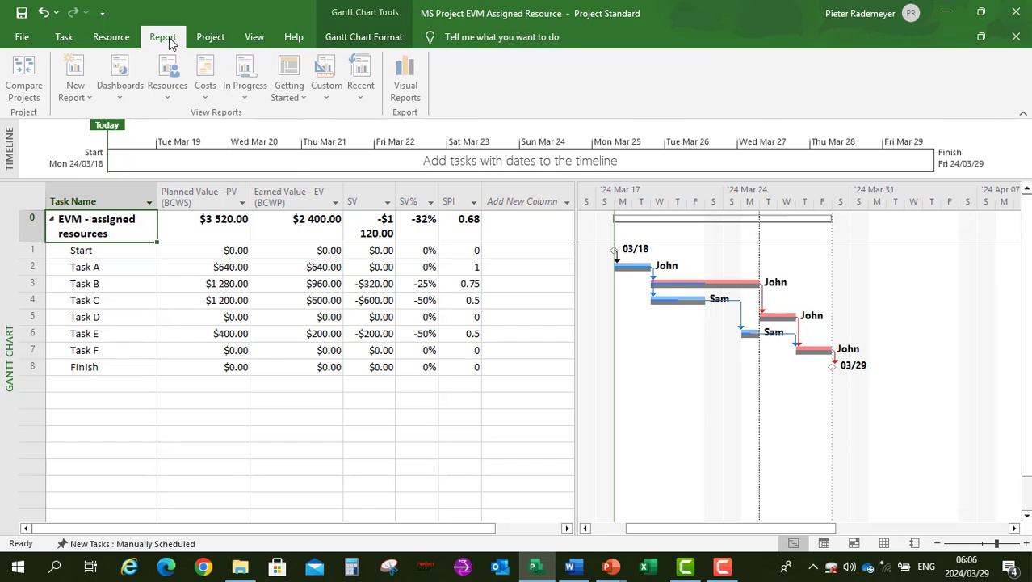
click(208, 95)
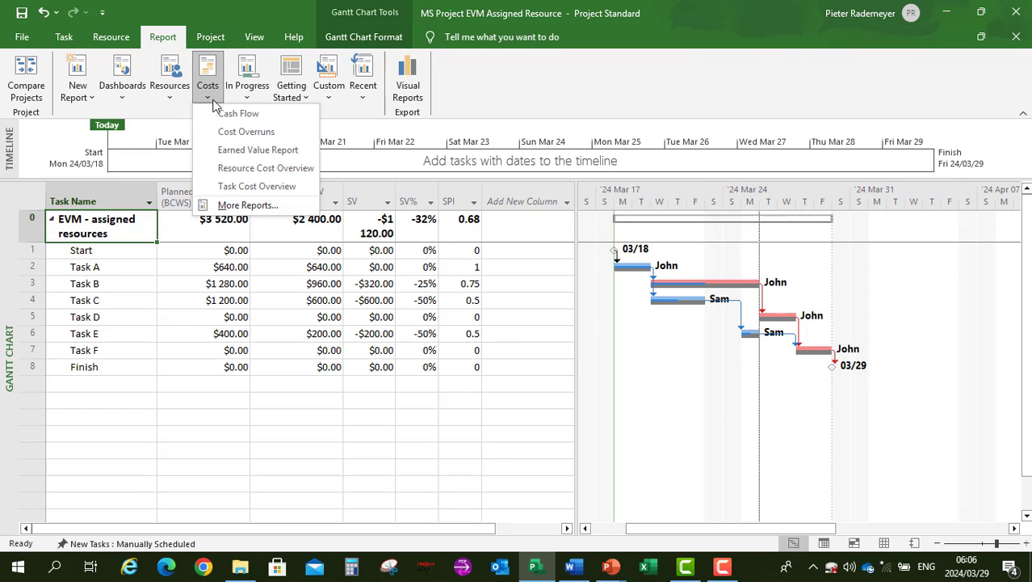
click(275, 151)
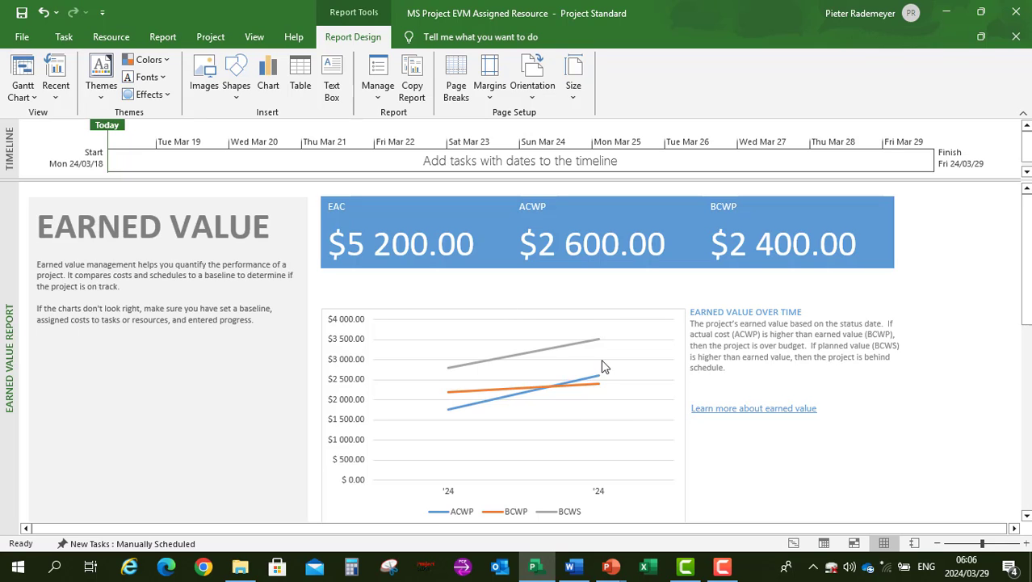
scroll(612, 336, down, 1)
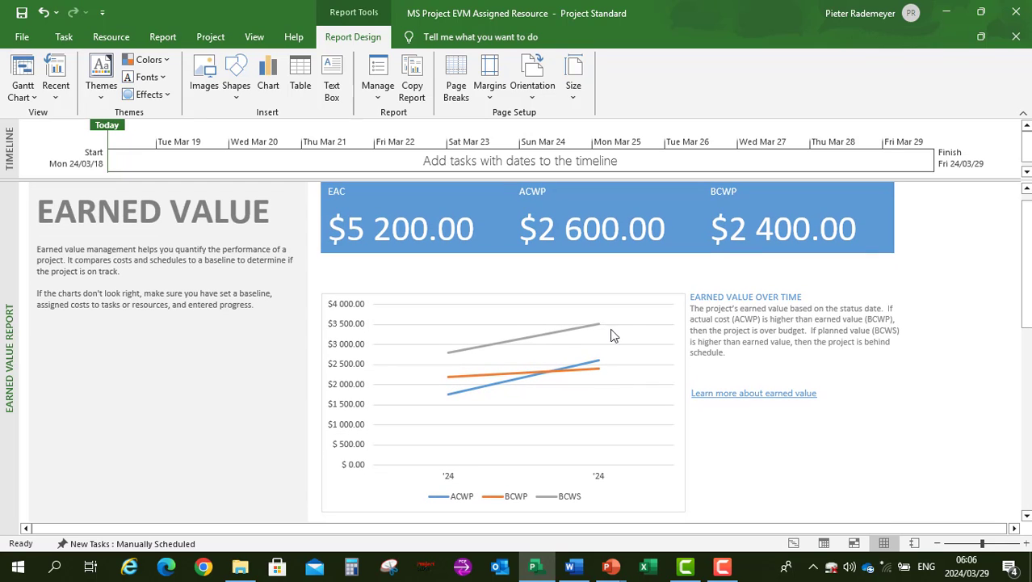
click(236, 367)
scroll(602, 352, down, 4)
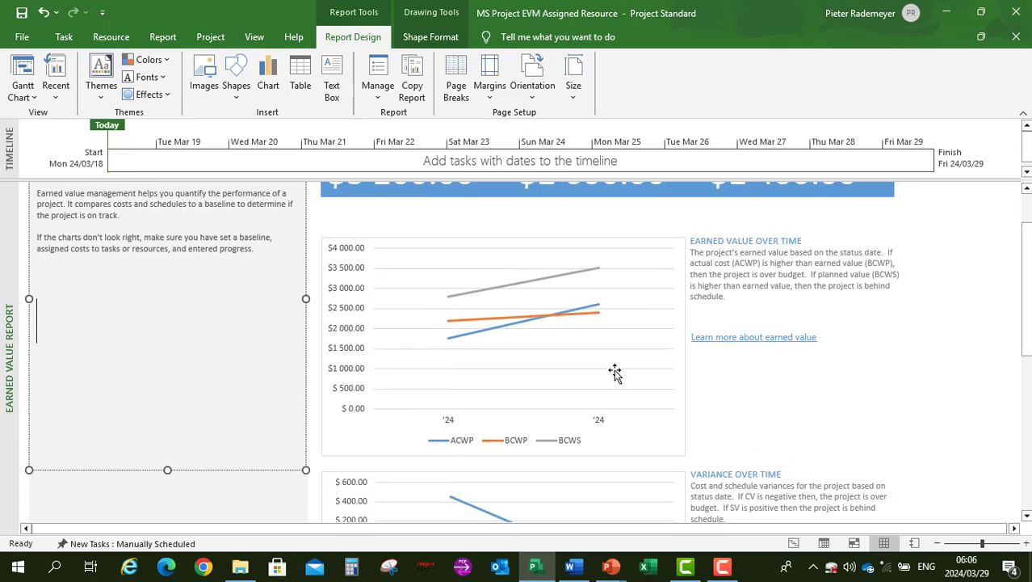
scroll(614, 369, up, 2)
click(588, 305)
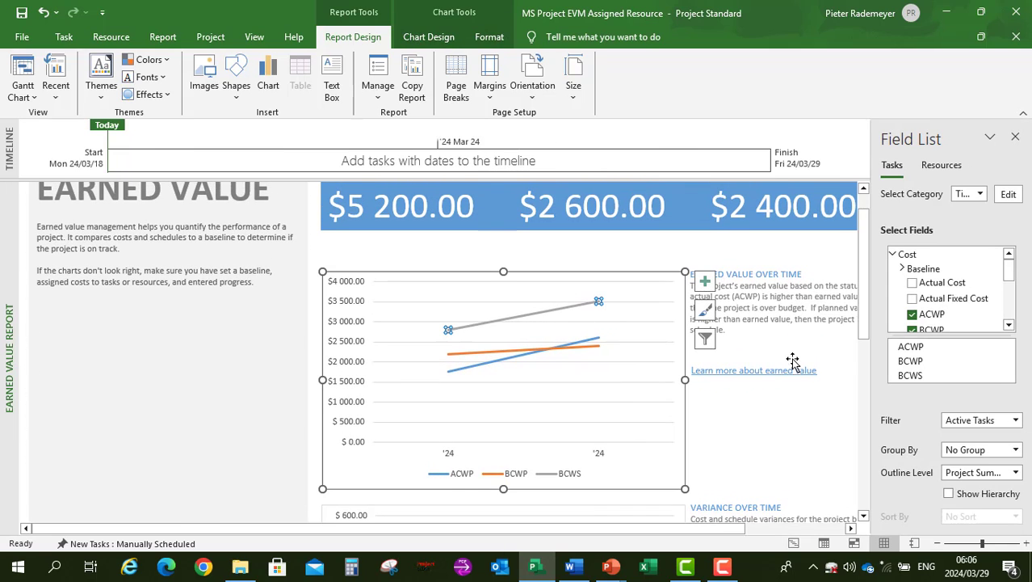